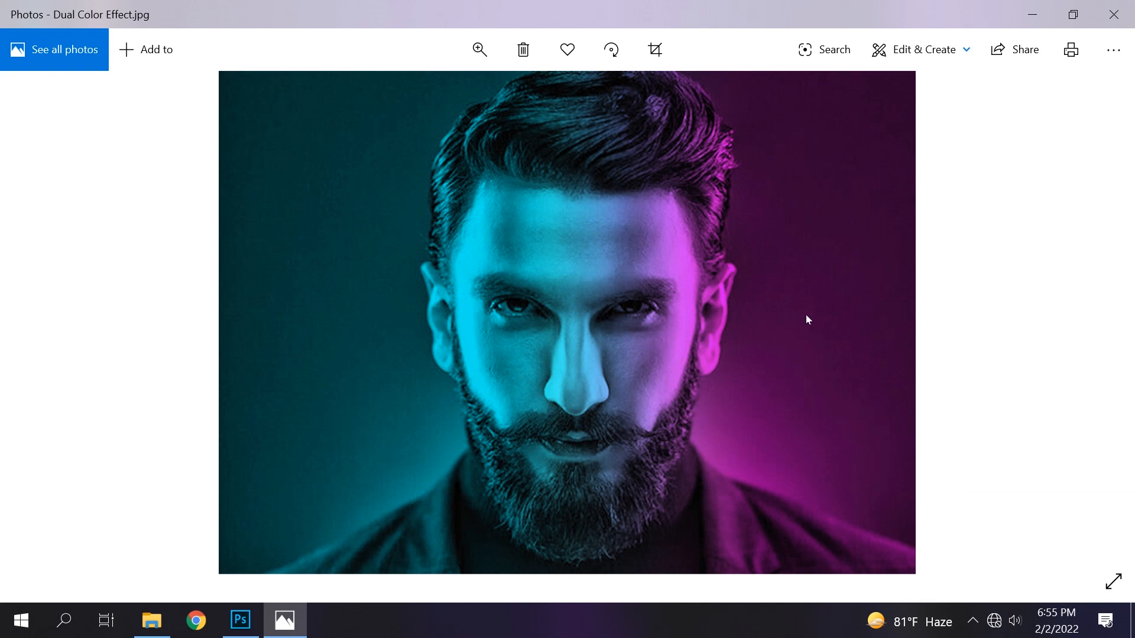
- Examine the finished cyan and magenta portrait in Dual Color Effect.jpg up close and as a whole, and close the image viewer
scroll(561, 335, up, 4)
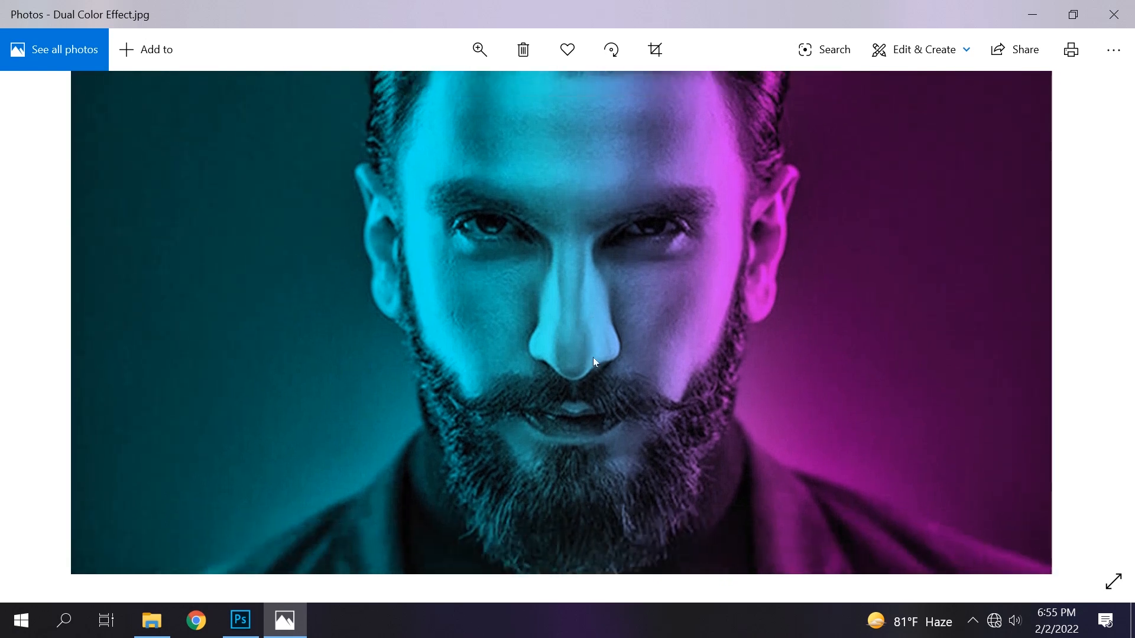
scroll(594, 361, down, 5)
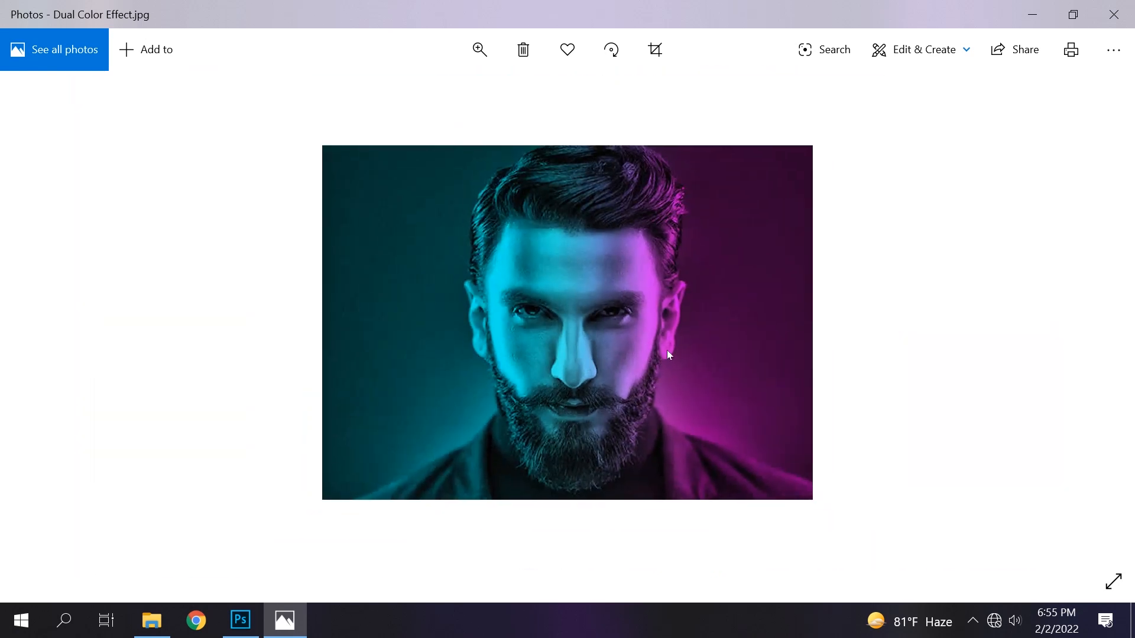
scroll(657, 343, up, 2)
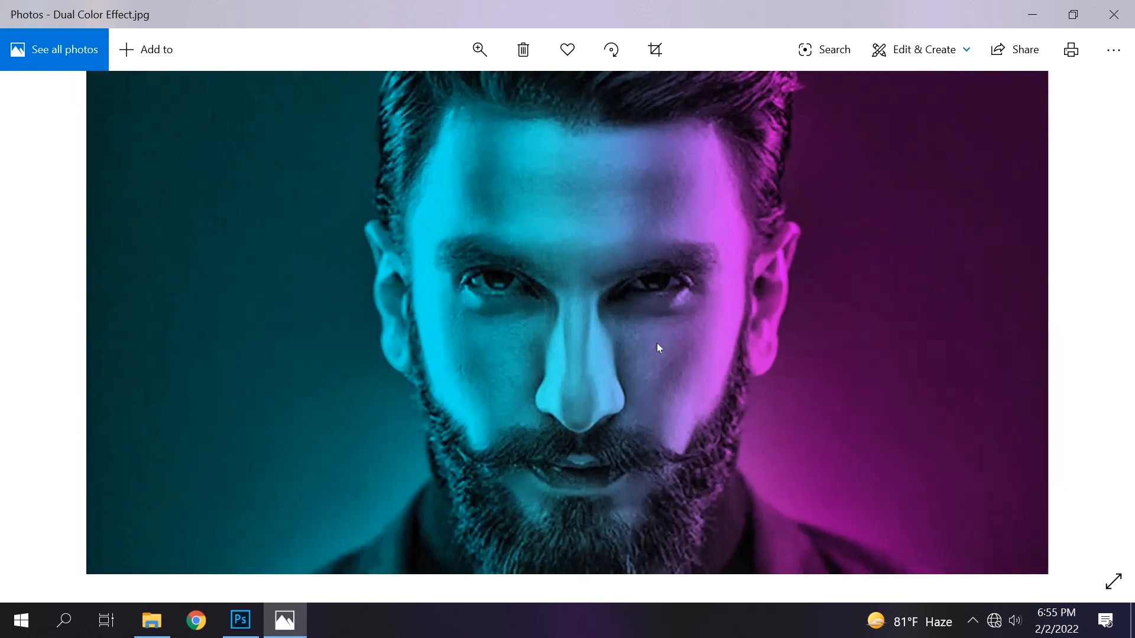
scroll(678, 370, down, 3)
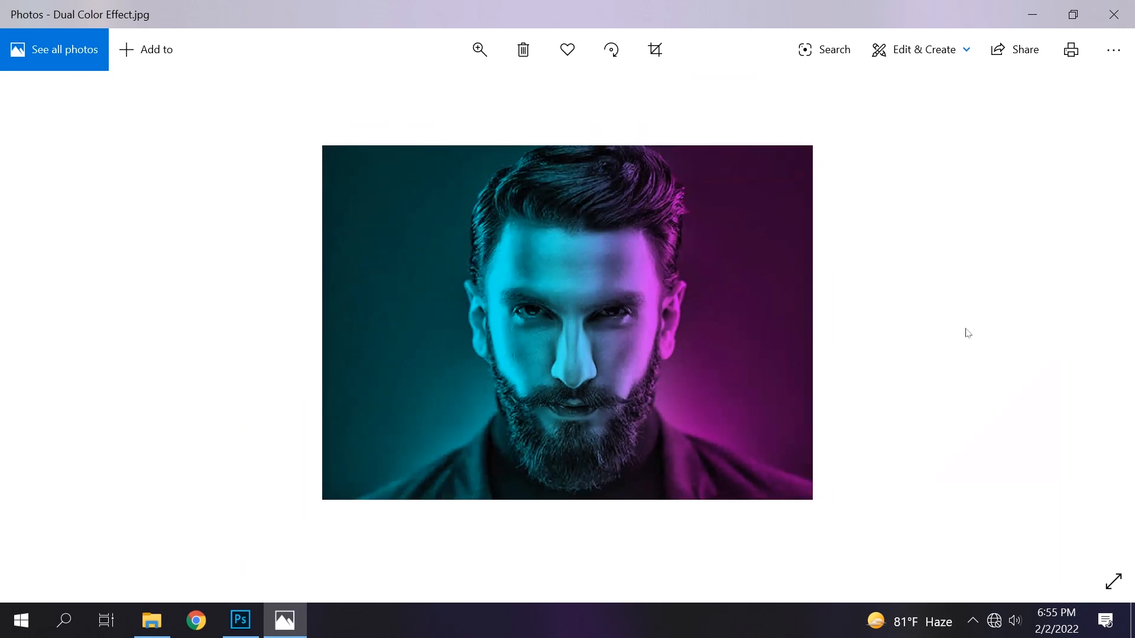
click(1113, 15)
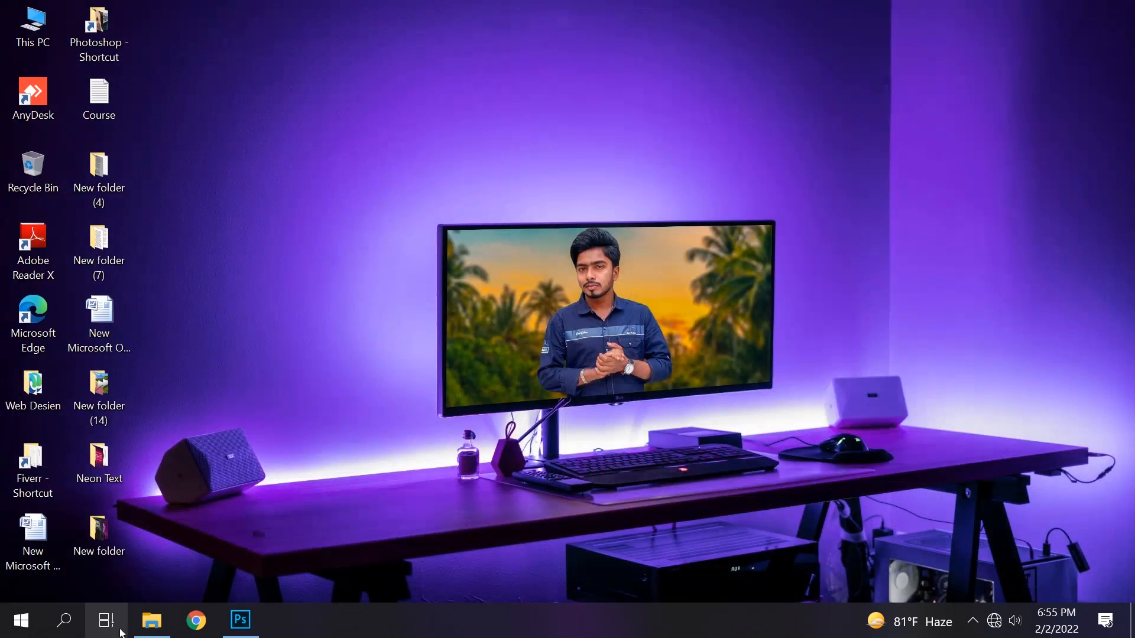
- Place the black-and-white portrait file from New folder into the blank Dual Color Effect.jpg document in Photoshop
click(152, 620)
click(328, 278)
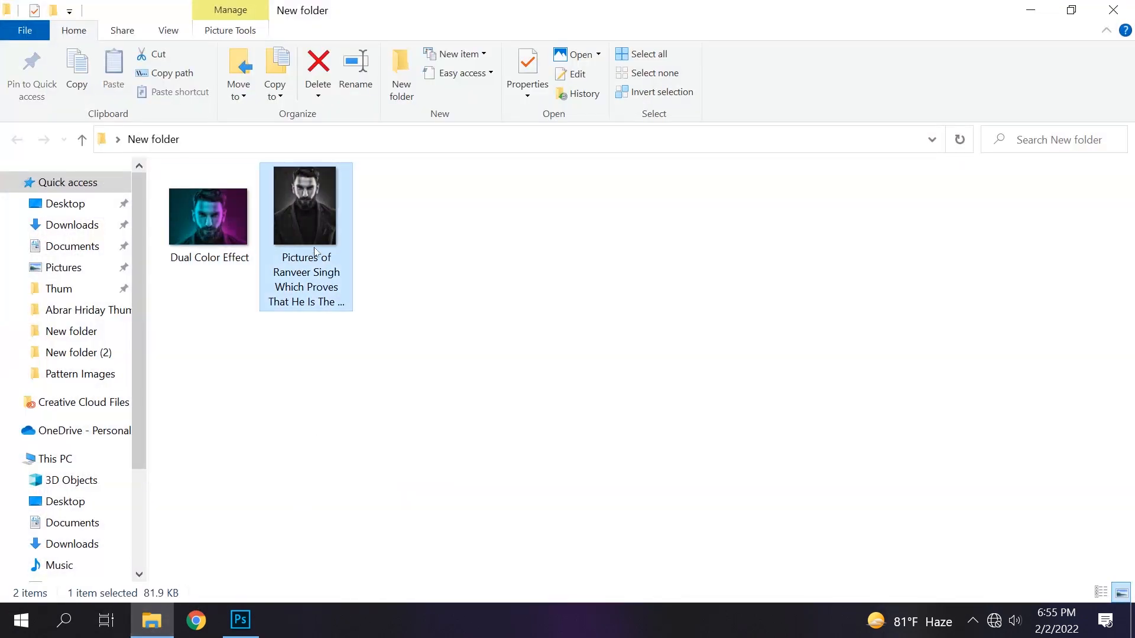
drag(306, 240, 512, 386)
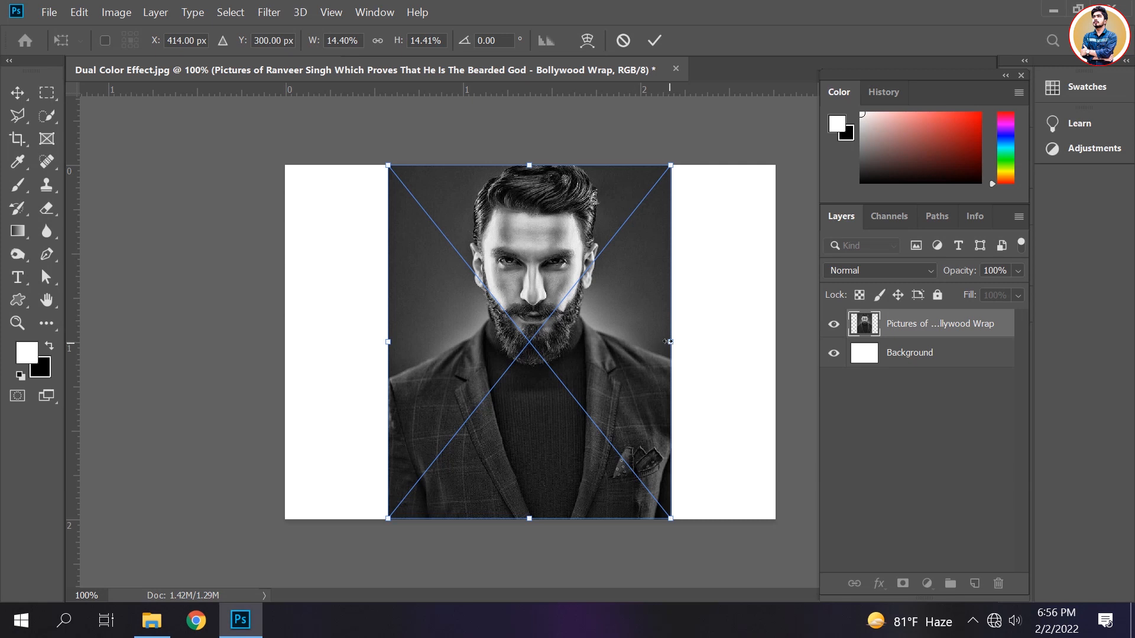
- Enlarge the placed portrait to about 24.9% so it spans the canvas width, align its upper edge with the canvas, and commit
drag(668, 342, 612, 357)
drag(671, 408, 774, 417)
drag(654, 305, 655, 350)
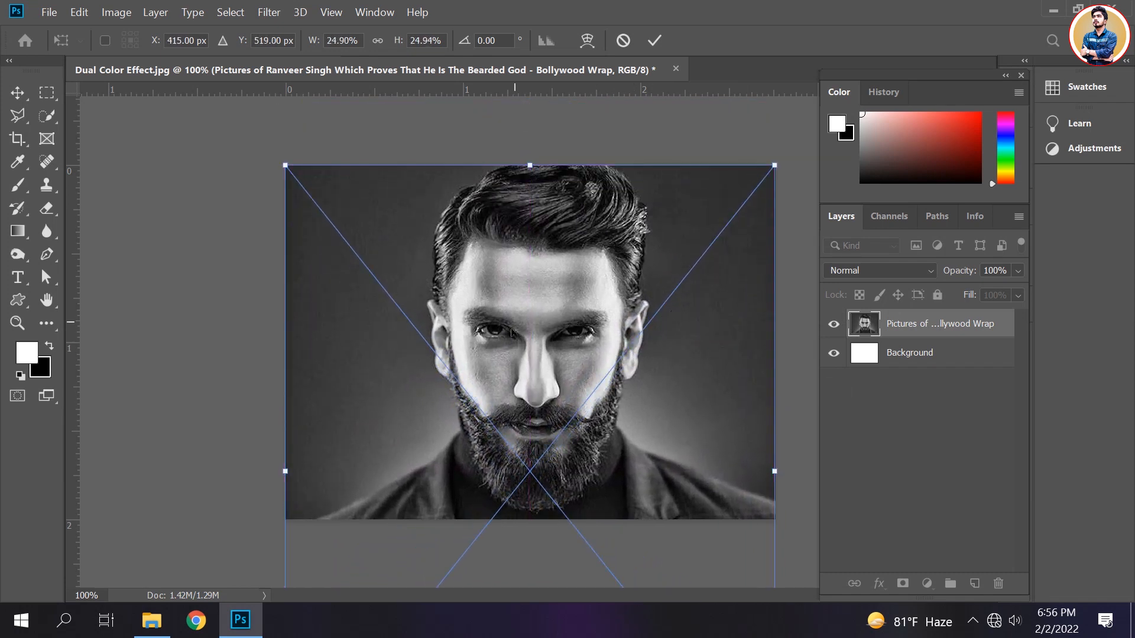
click(661, 41)
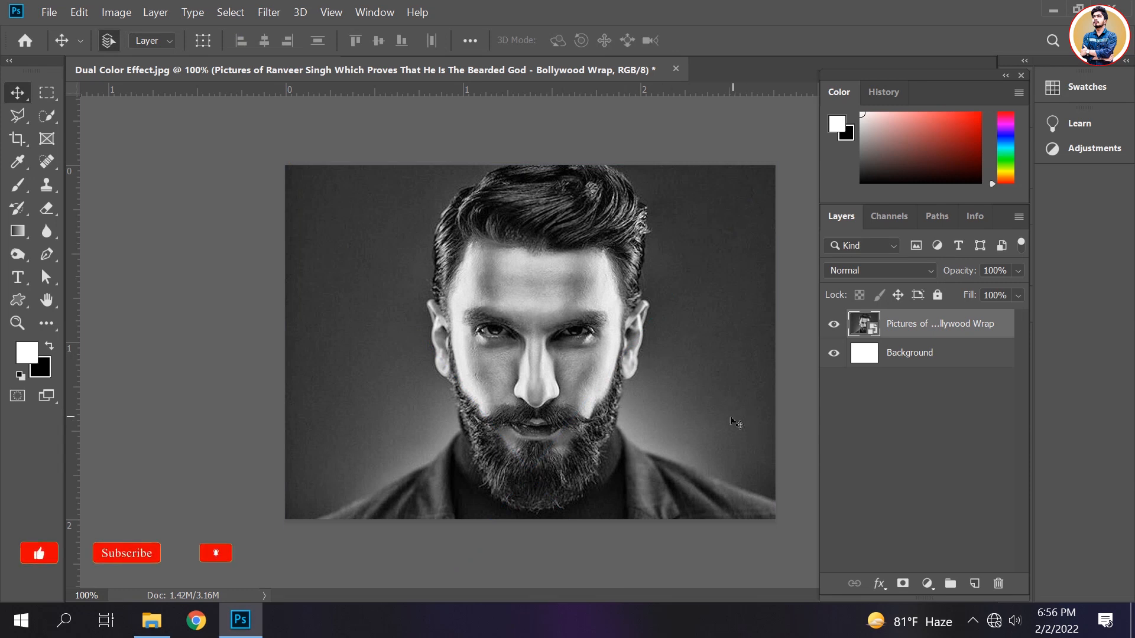
- Add a linear Gradient fill layer above the portrait and set its angle to 2.35°
click(927, 584)
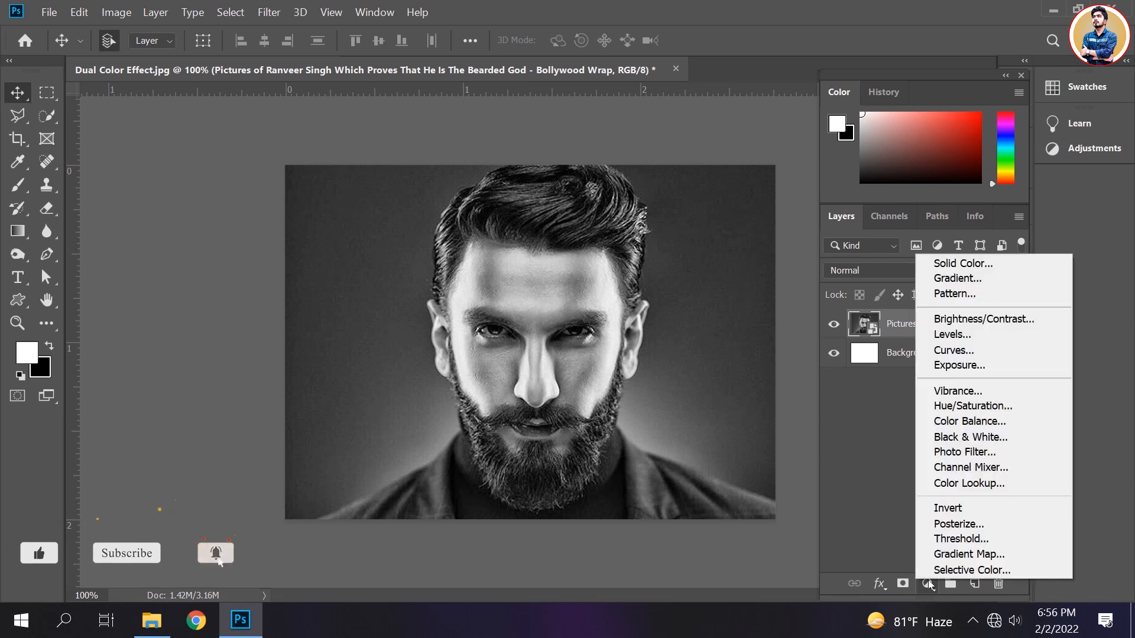
click(959, 279)
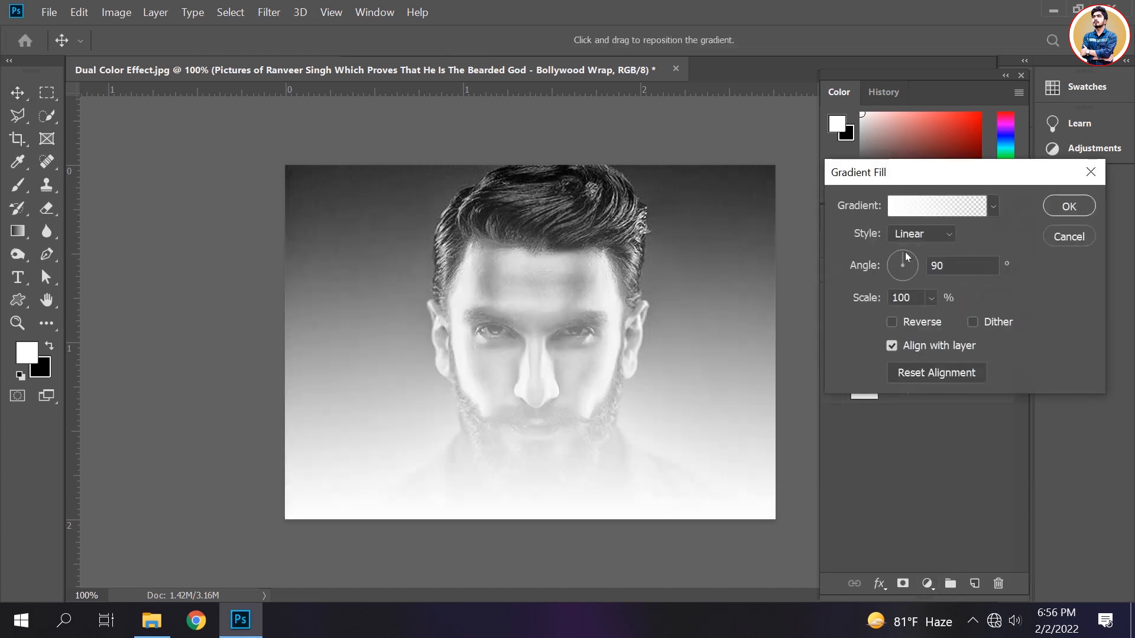
drag(904, 255, 925, 268)
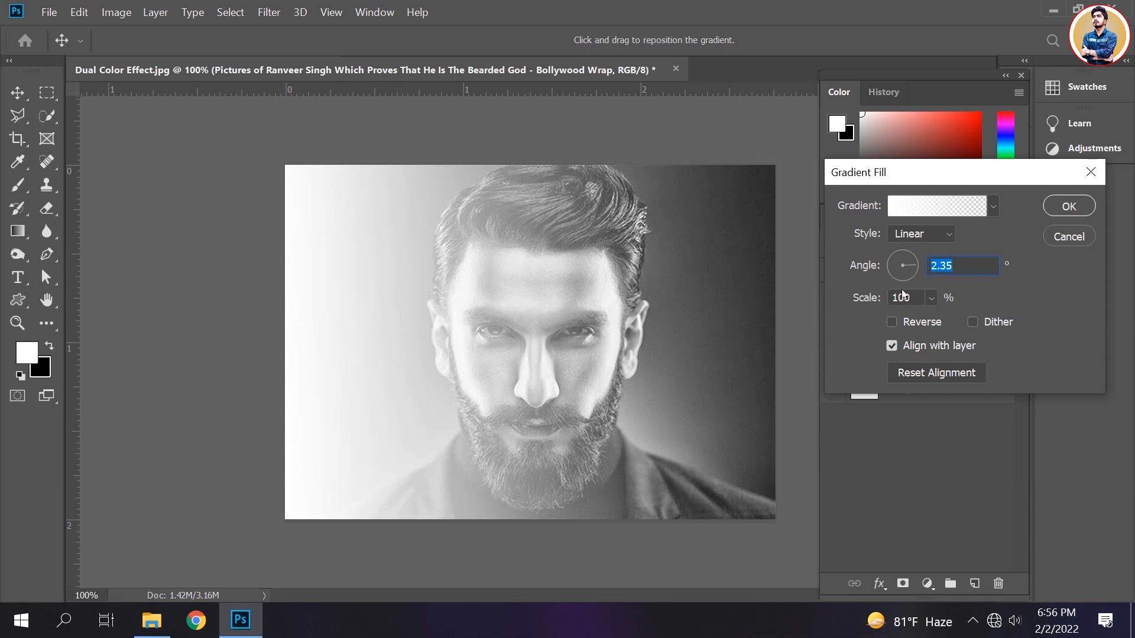
- Open the fill's gradient for editing and delete the white colour stop at location 100%
click(904, 211)
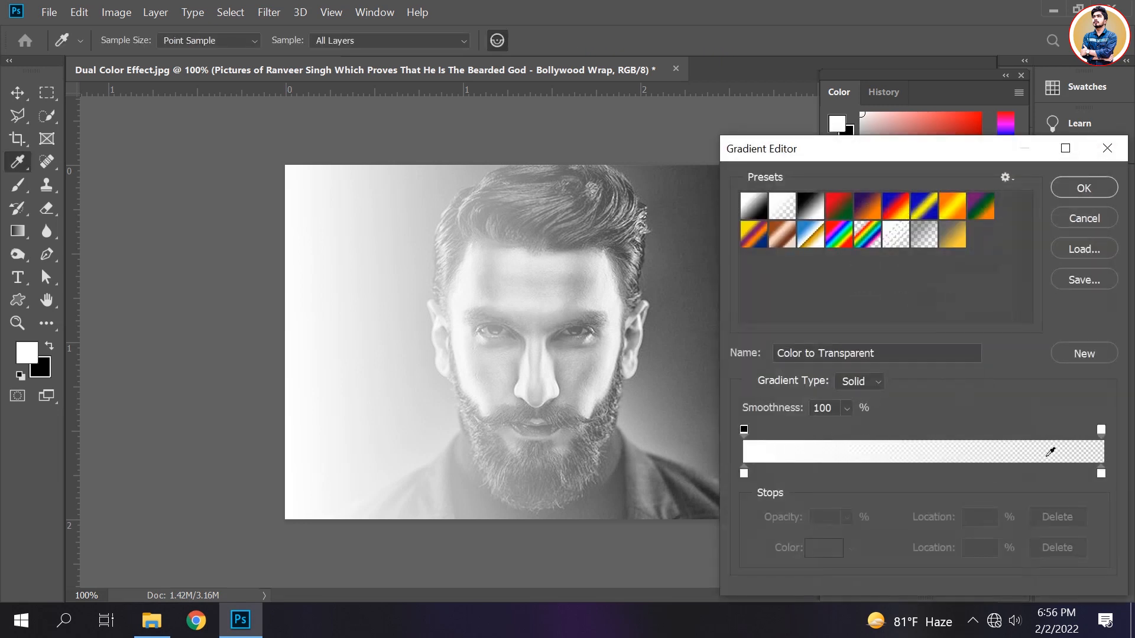
click(1101, 475)
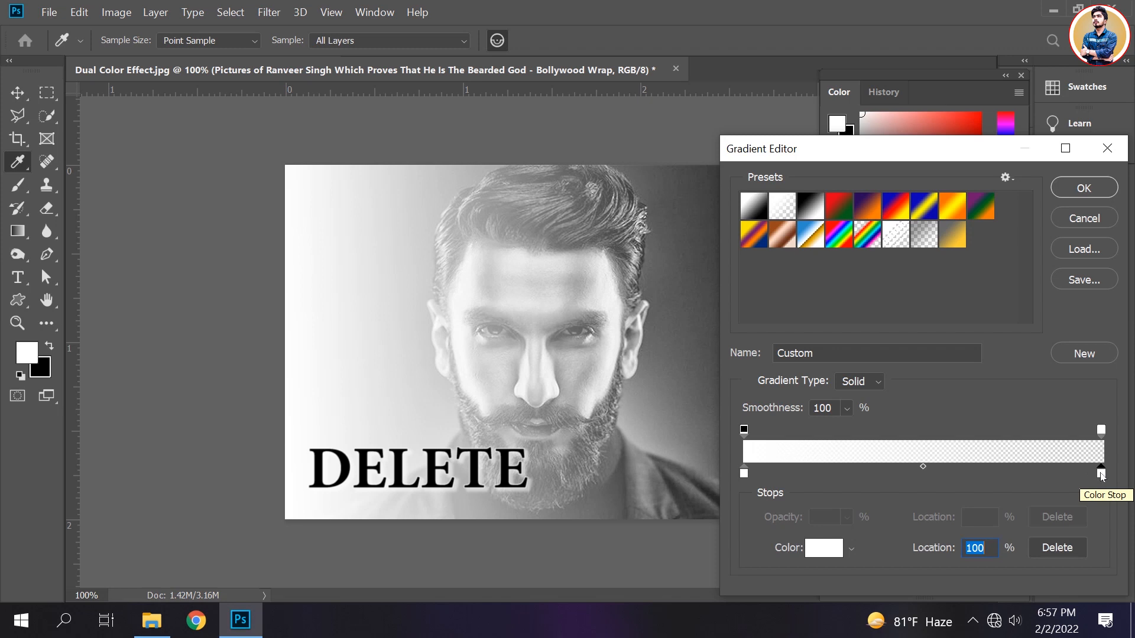
key(Delete)
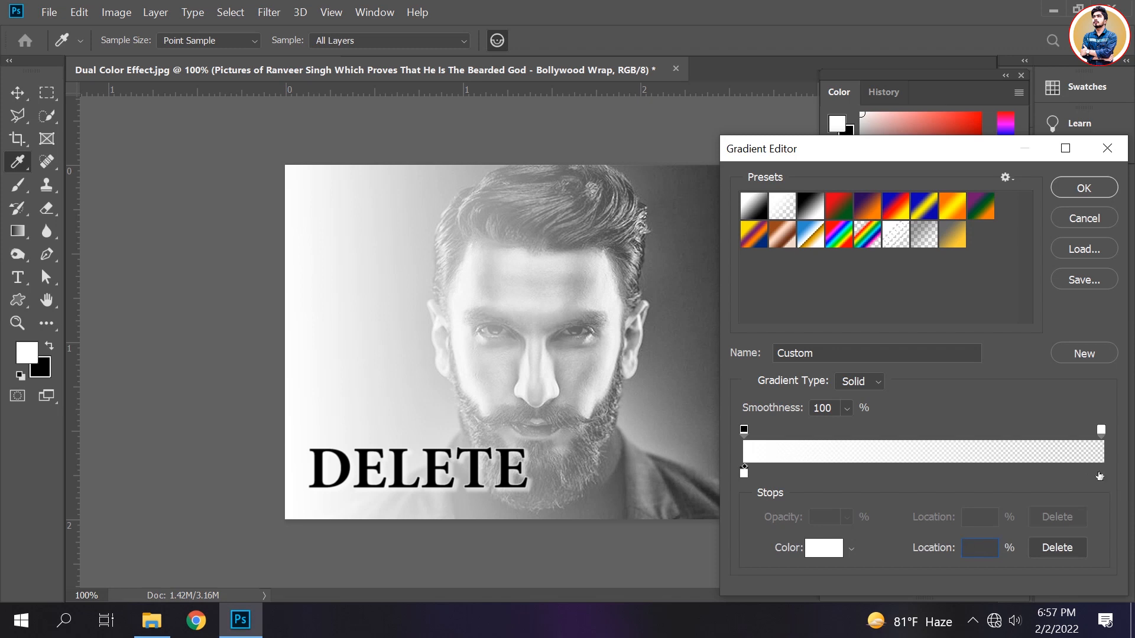
- Change the gradient's remaining colour stop to a bright, fully saturated cyan-blue
double_click(744, 473)
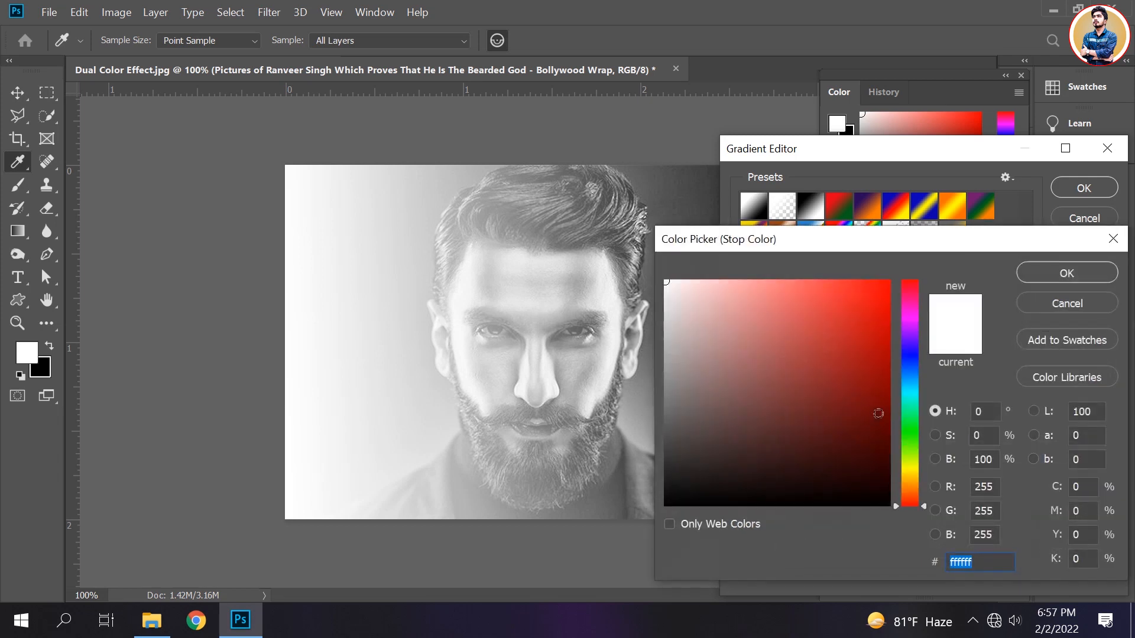
click(909, 392)
click(885, 286)
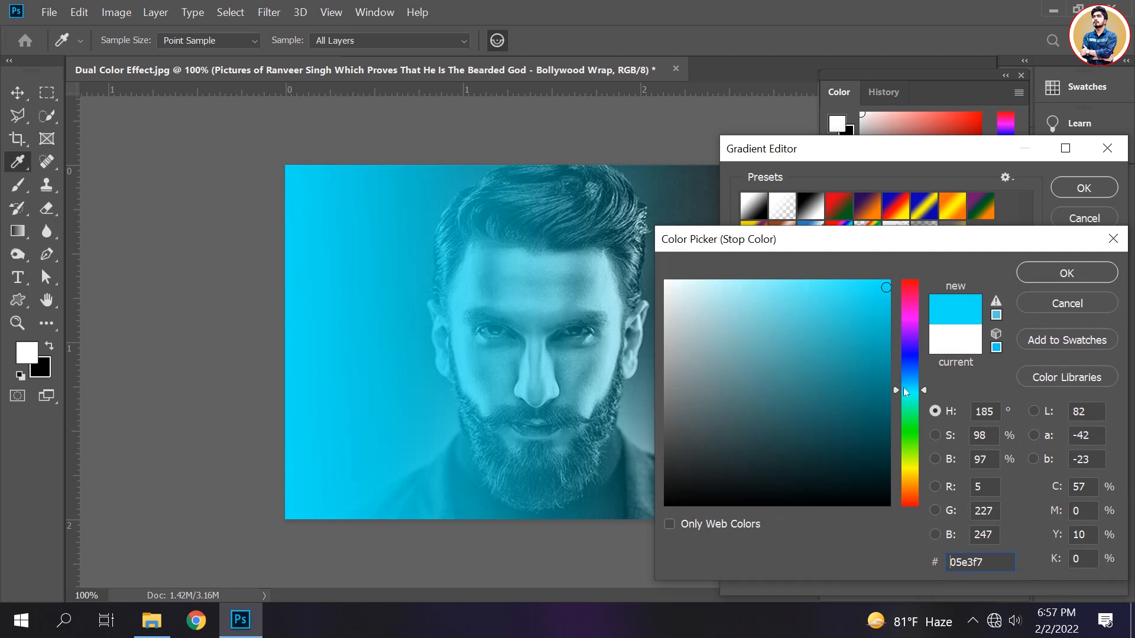
click(885, 287)
click(883, 283)
click(1047, 276)
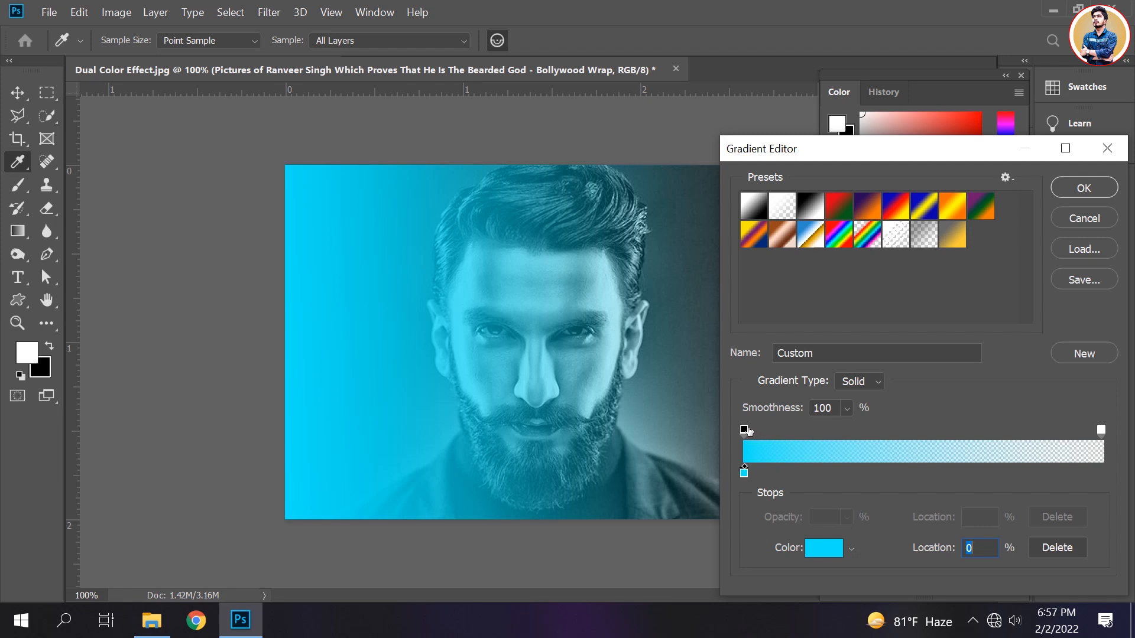
- Move the gradient's opaque opacity stop to 28%, the transparent stop to 73%, and the opacity midpoint to 62%
drag(744, 430, 846, 441)
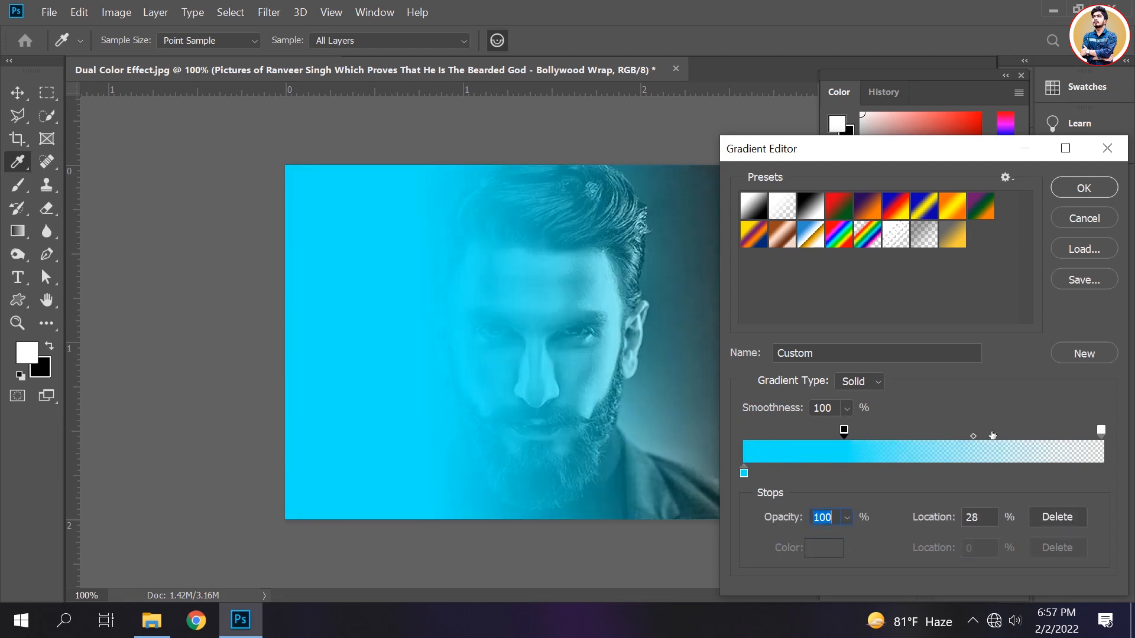
drag(1103, 432, 1007, 438)
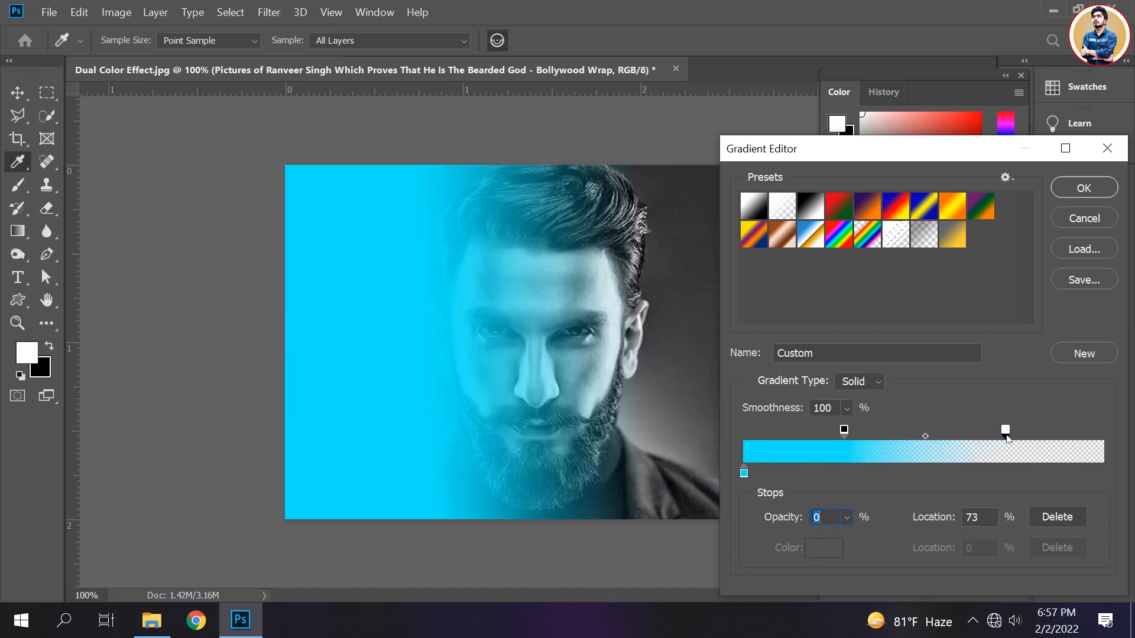
click(925, 436)
drag(928, 437, 945, 438)
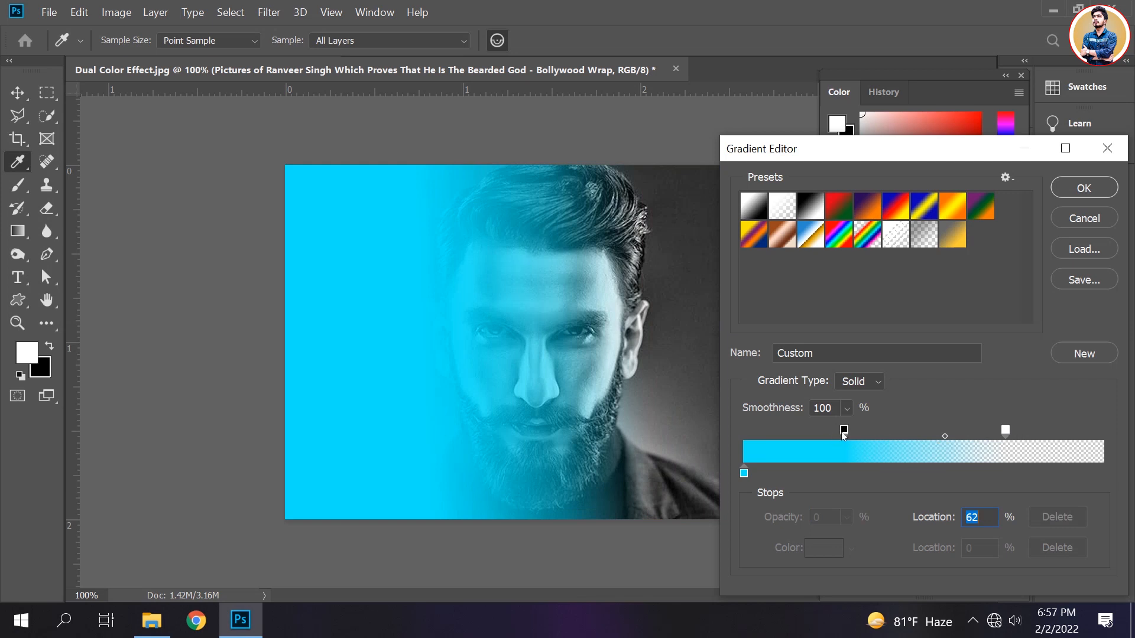
- Shift the opaque stop to just past 43%, set the opacity midpoint to 58%, and accept the gradient and its fill layer
drag(846, 436, 869, 435)
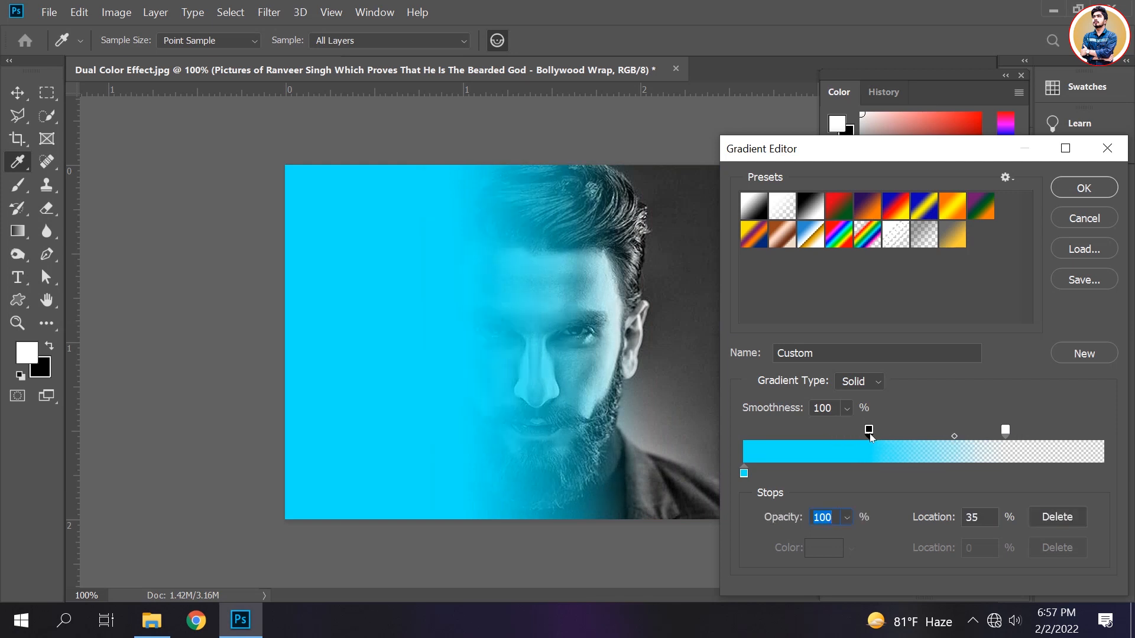
drag(872, 433, 896, 434)
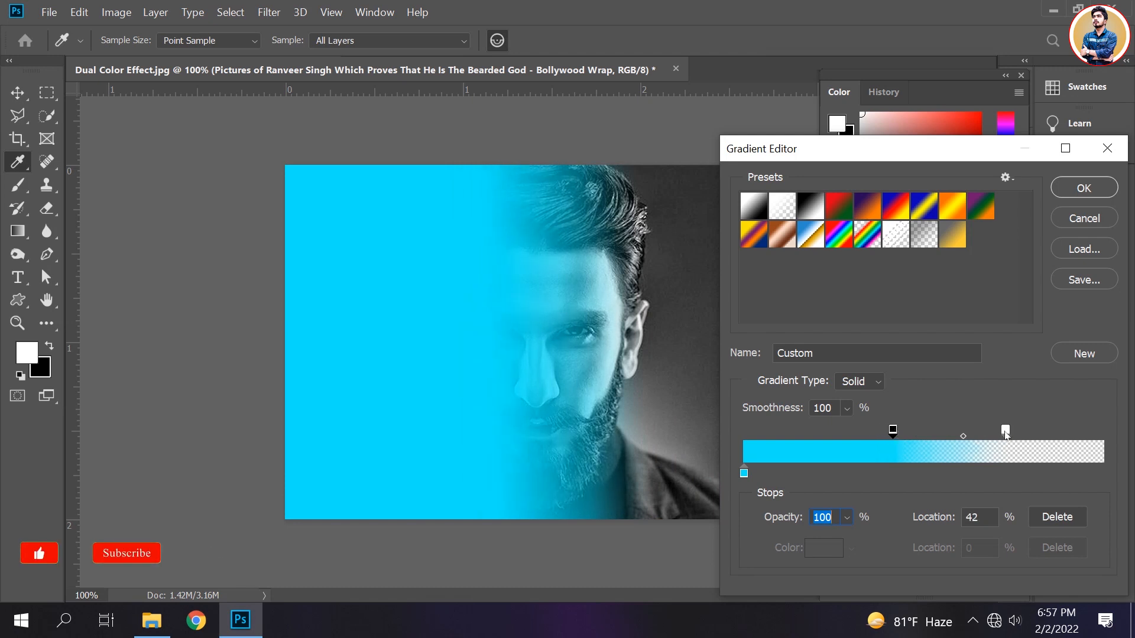
click(964, 438)
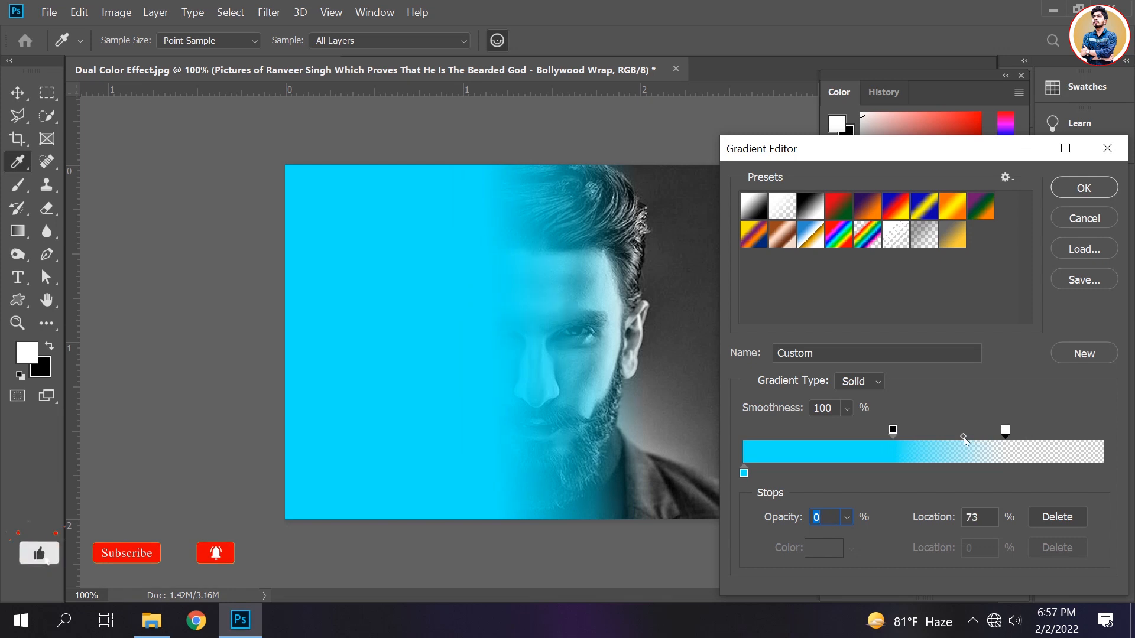
drag(964, 438, 960, 439)
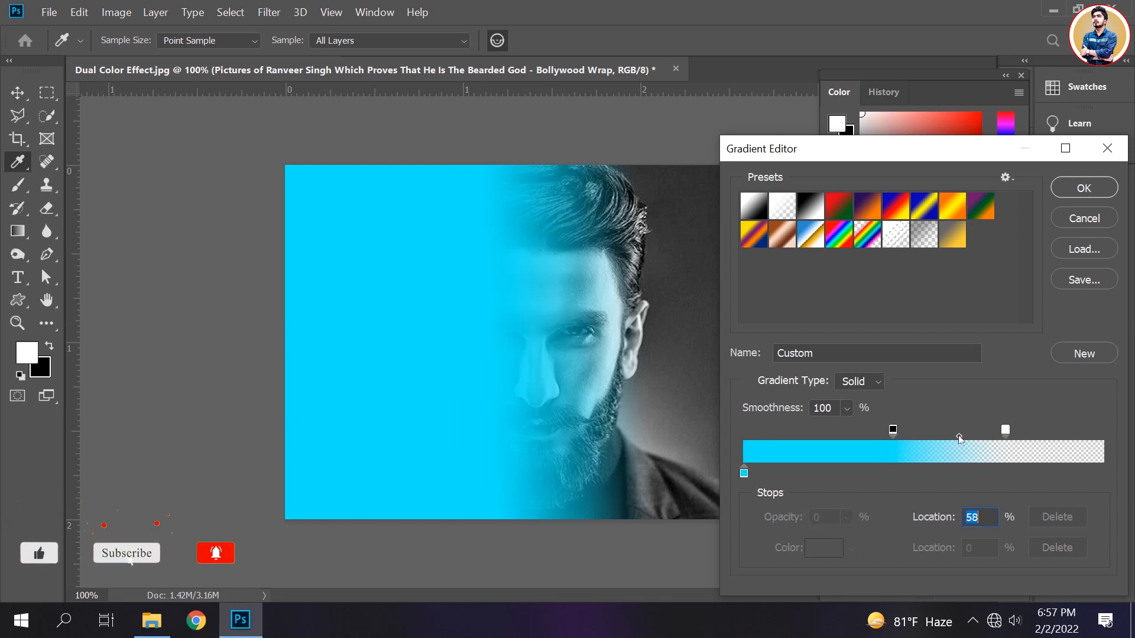
drag(893, 436, 896, 437)
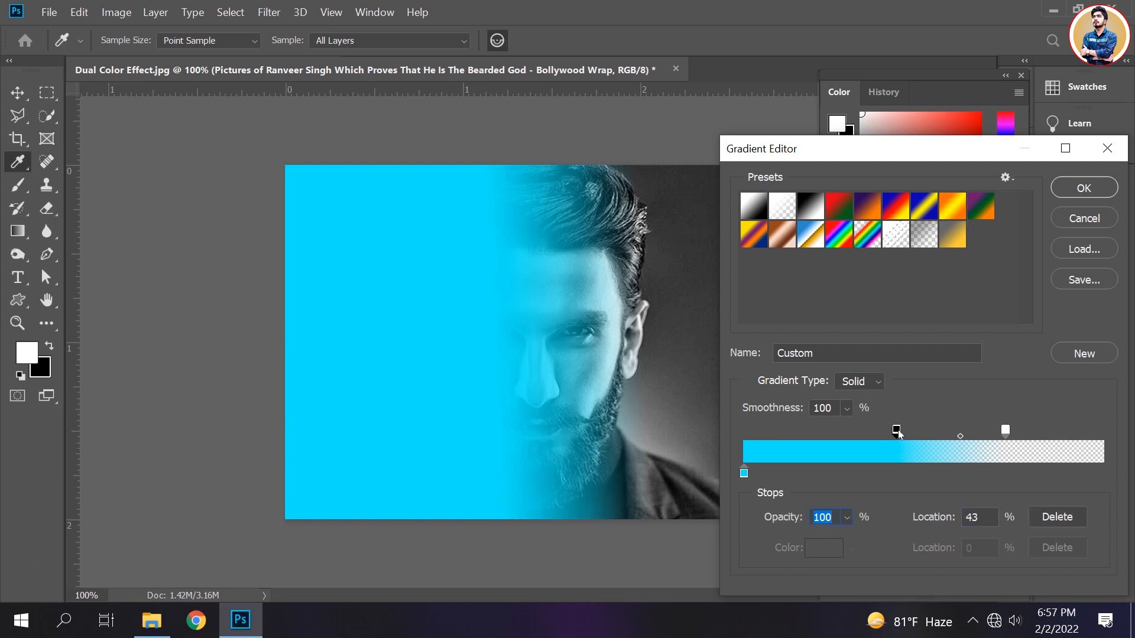
drag(898, 434, 902, 435)
click(1077, 190)
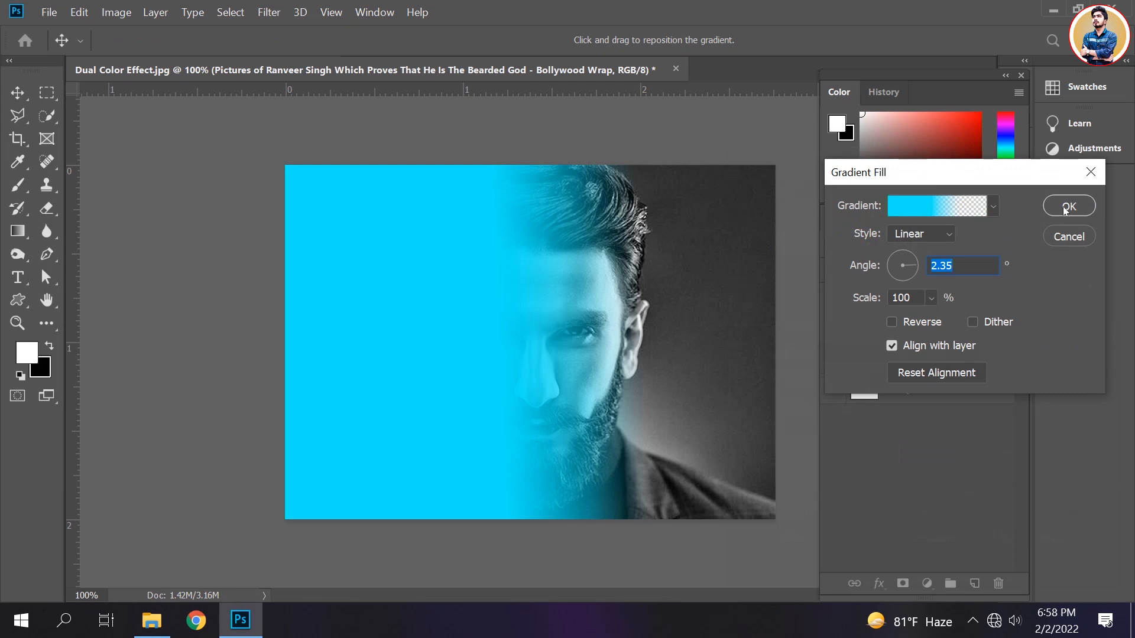
click(1066, 207)
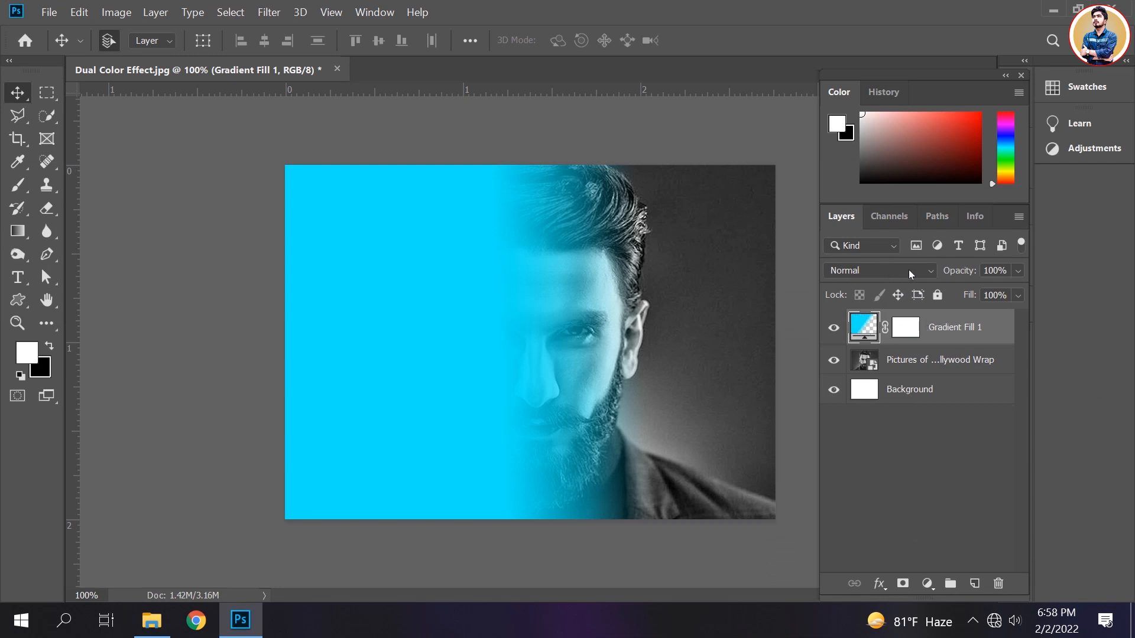
- Set the gradient fill layer's blend mode to Darken and duplicate the layer under the default name
click(927, 270)
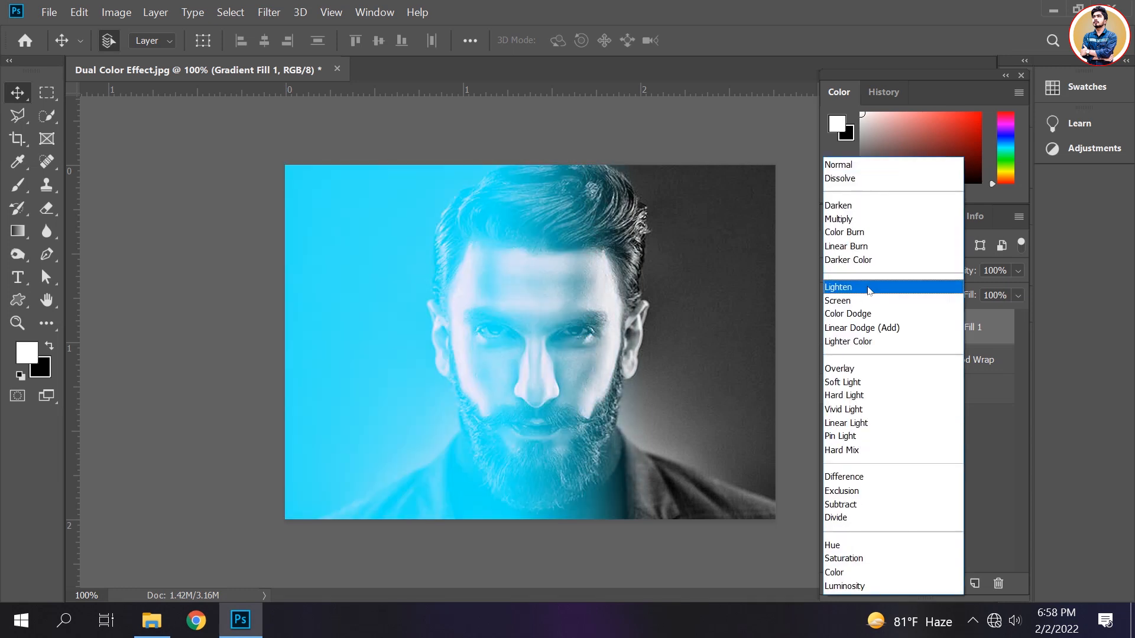
click(862, 207)
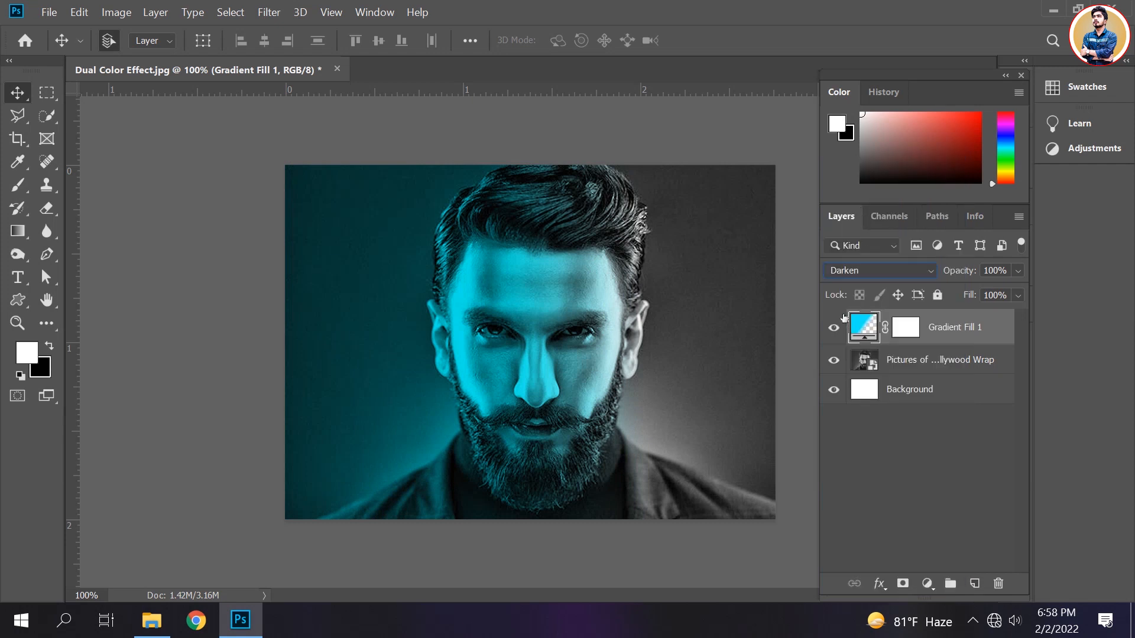
right_click(934, 327)
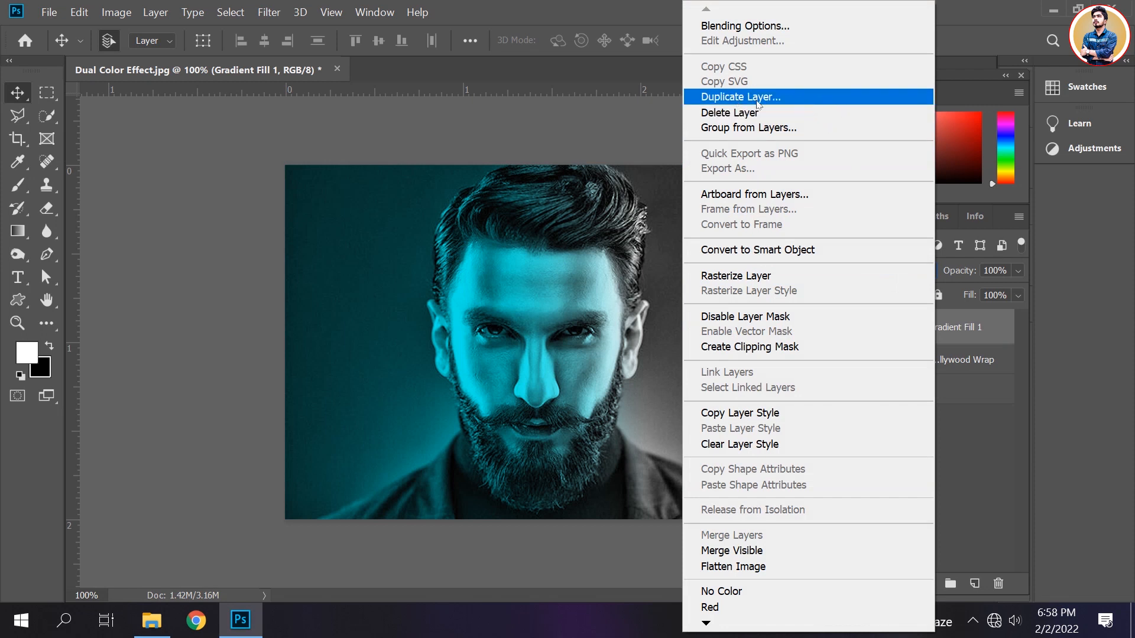
click(790, 100)
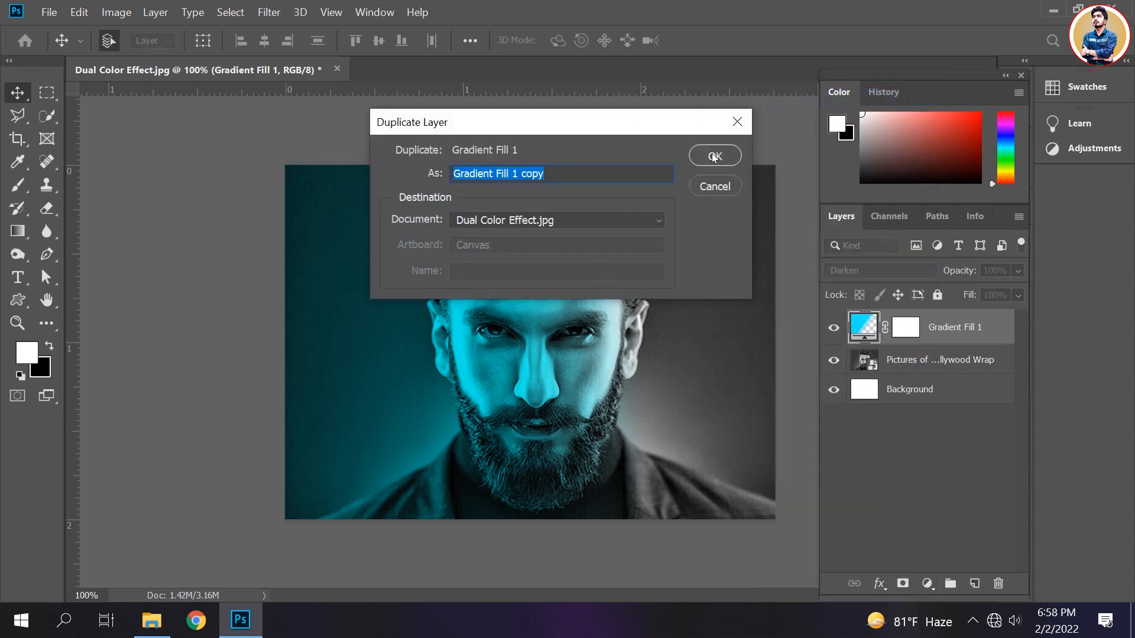
click(713, 156)
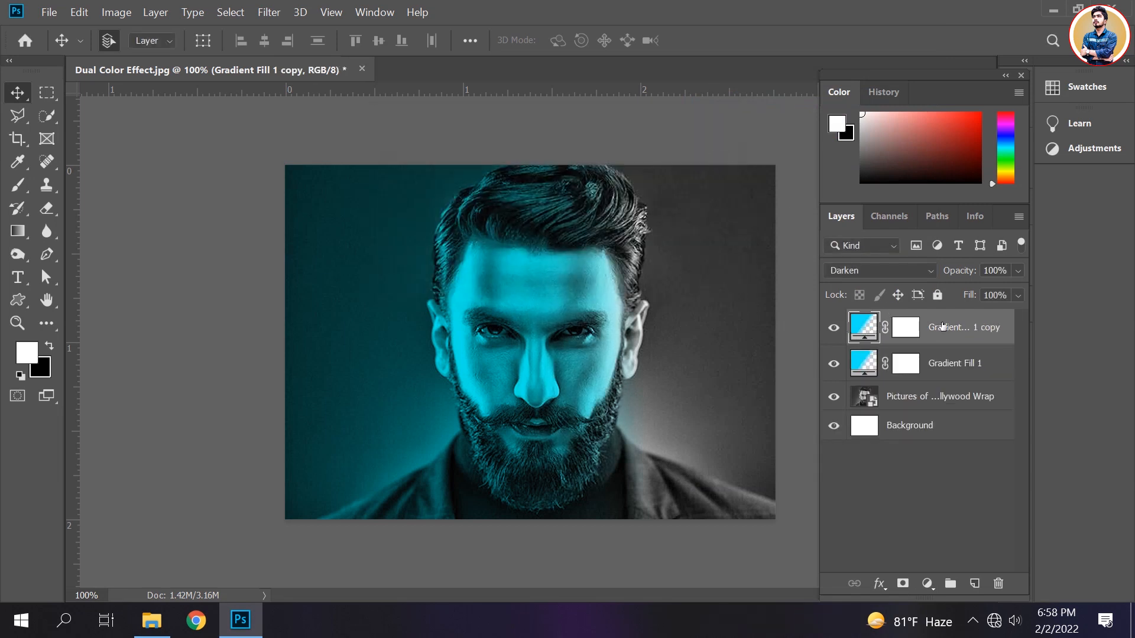
- Rotate the copied gradient fill to -179.12° and change its colour stop to a bright magenta with hue 295°
double_click(862, 326)
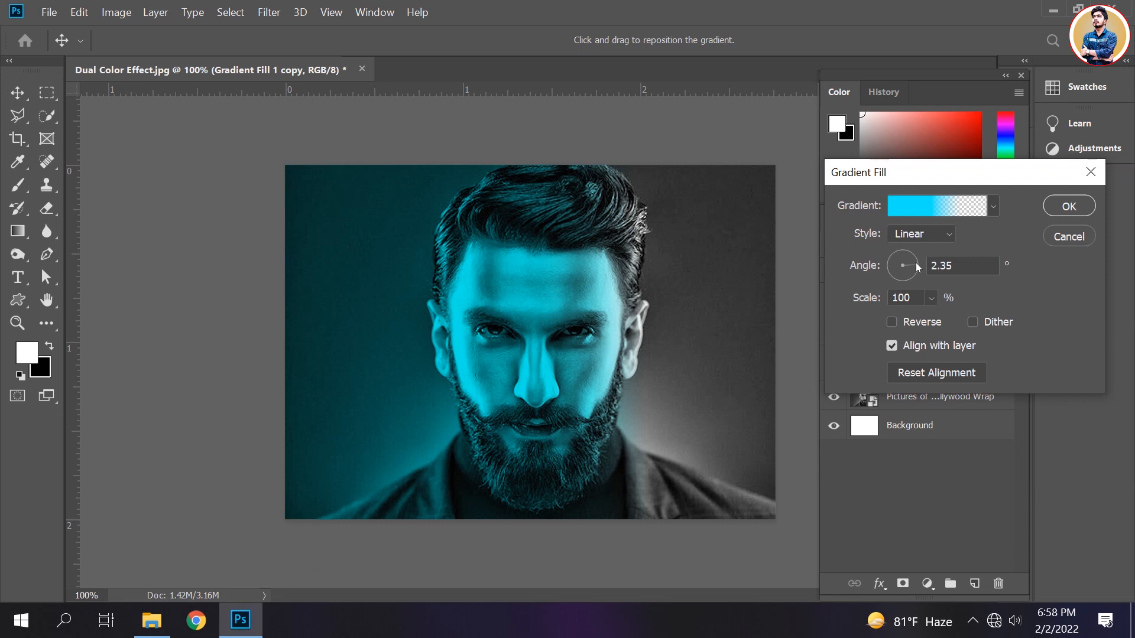
drag(916, 265, 882, 266)
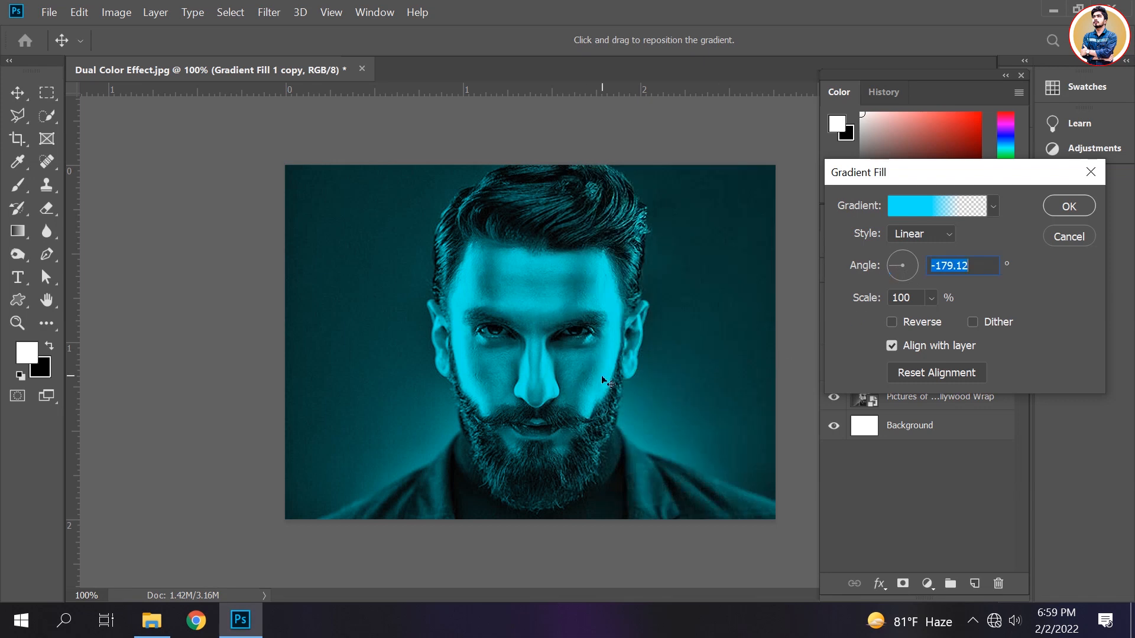
click(906, 204)
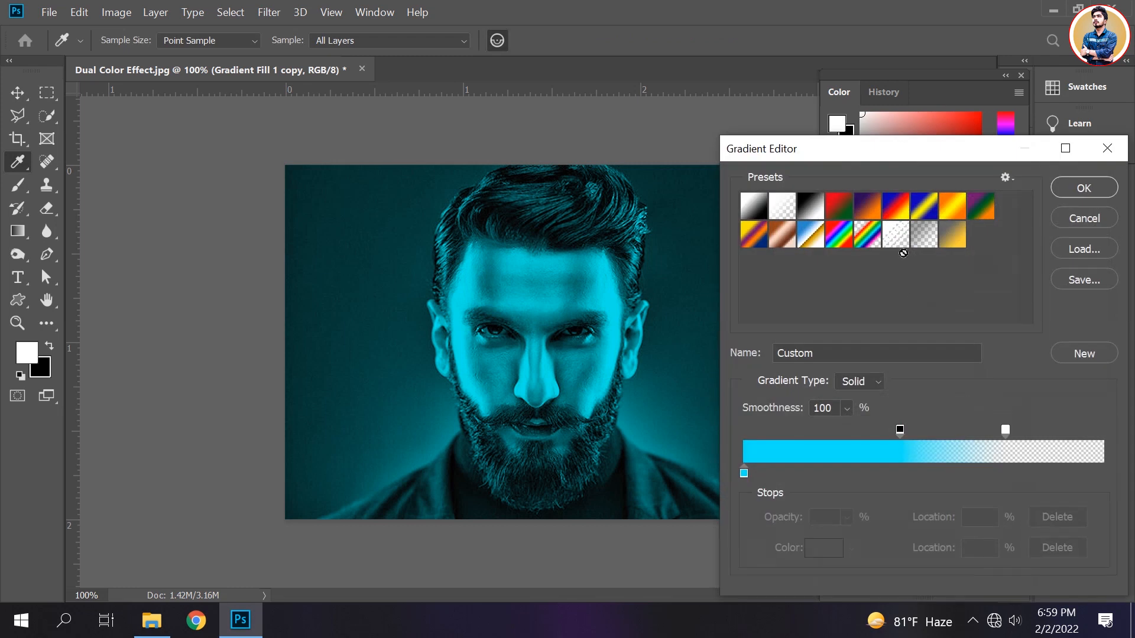
click(744, 472)
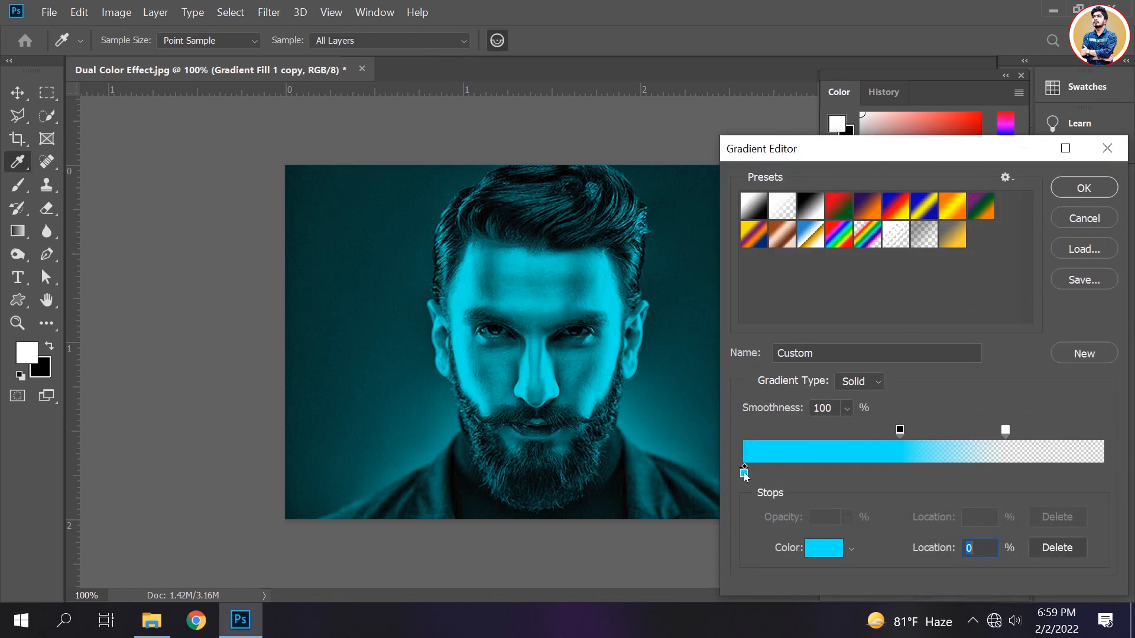
click(823, 548)
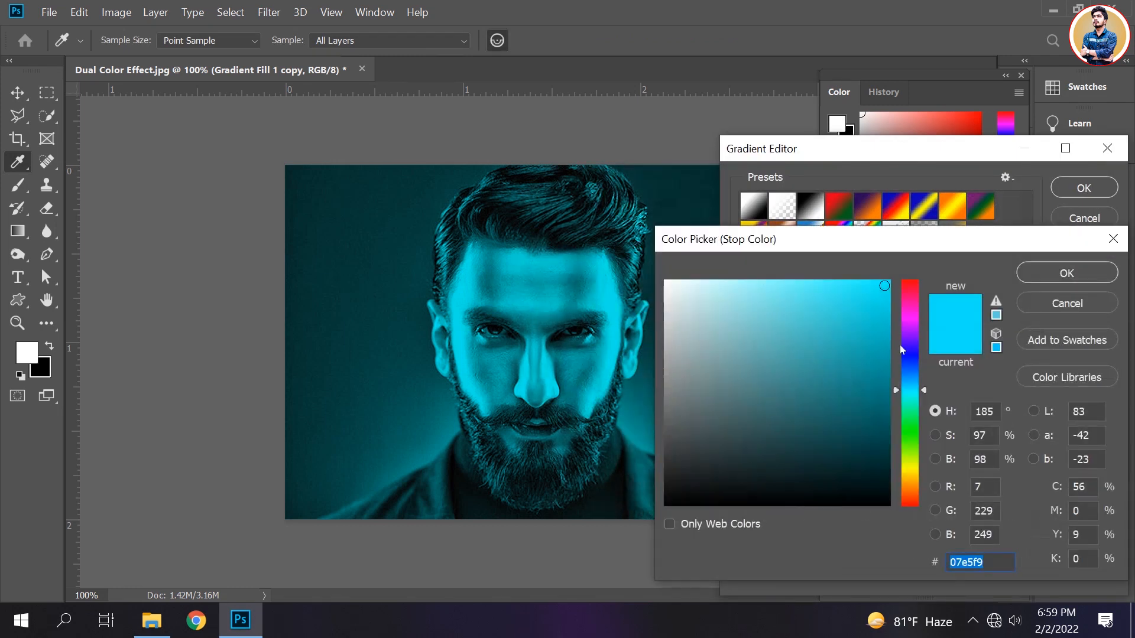
click(909, 321)
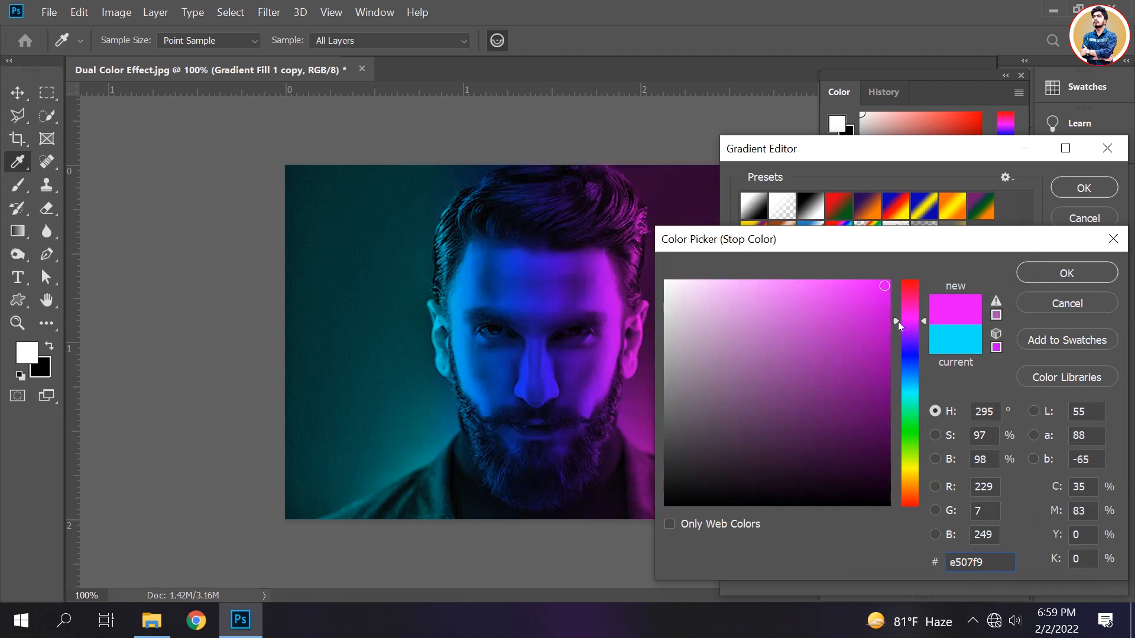
click(884, 292)
click(883, 287)
click(1040, 272)
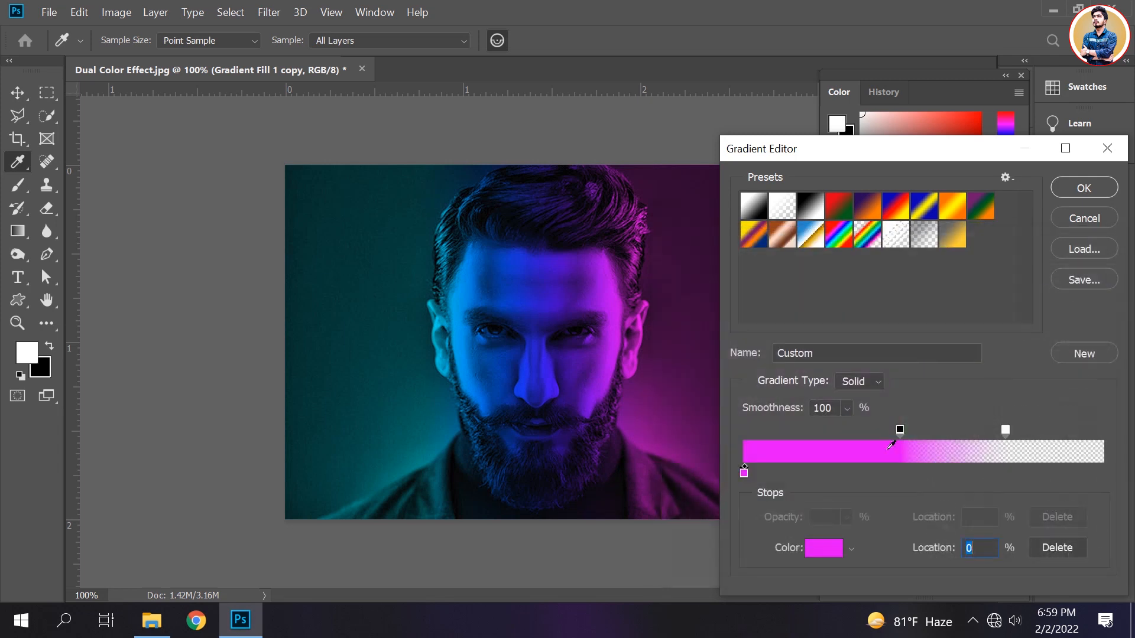
- Set the magenta gradient's opaque stop to 21%, transparent stop to 55% and opacity midpoint just over 60%, and accept the fill
drag(899, 430, 809, 433)
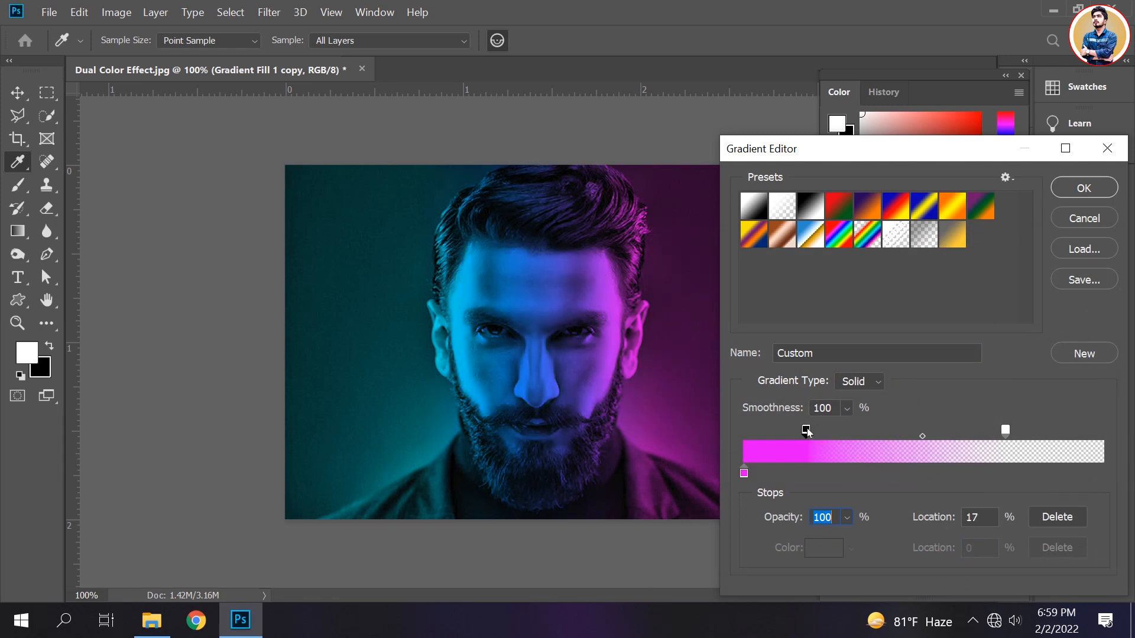
drag(1008, 435, 891, 435)
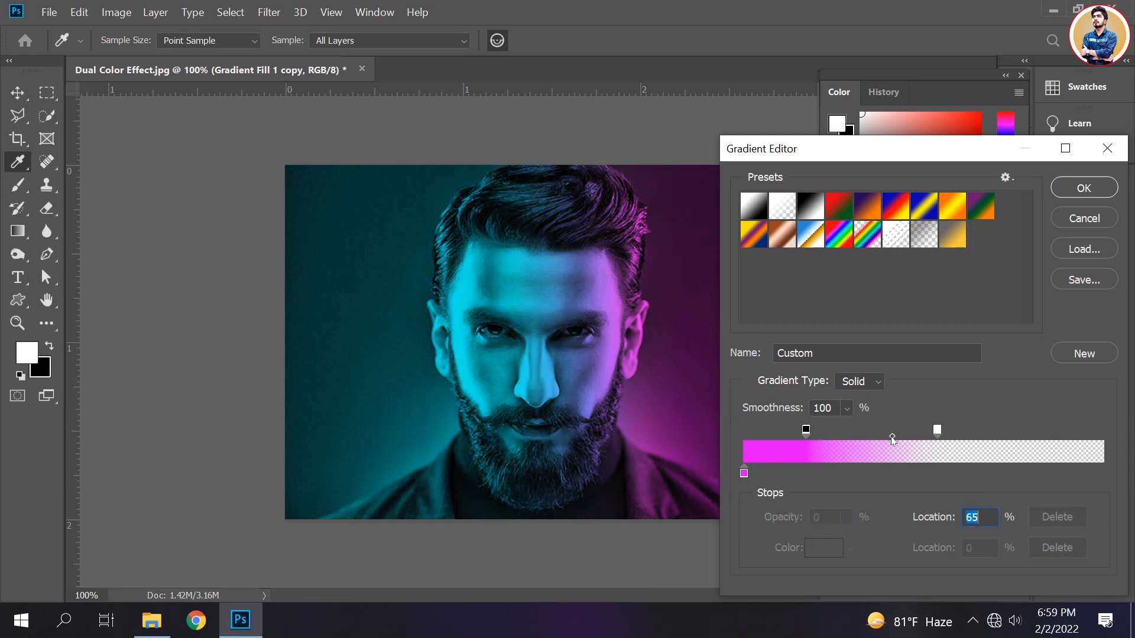
click(807, 432)
drag(808, 434, 822, 439)
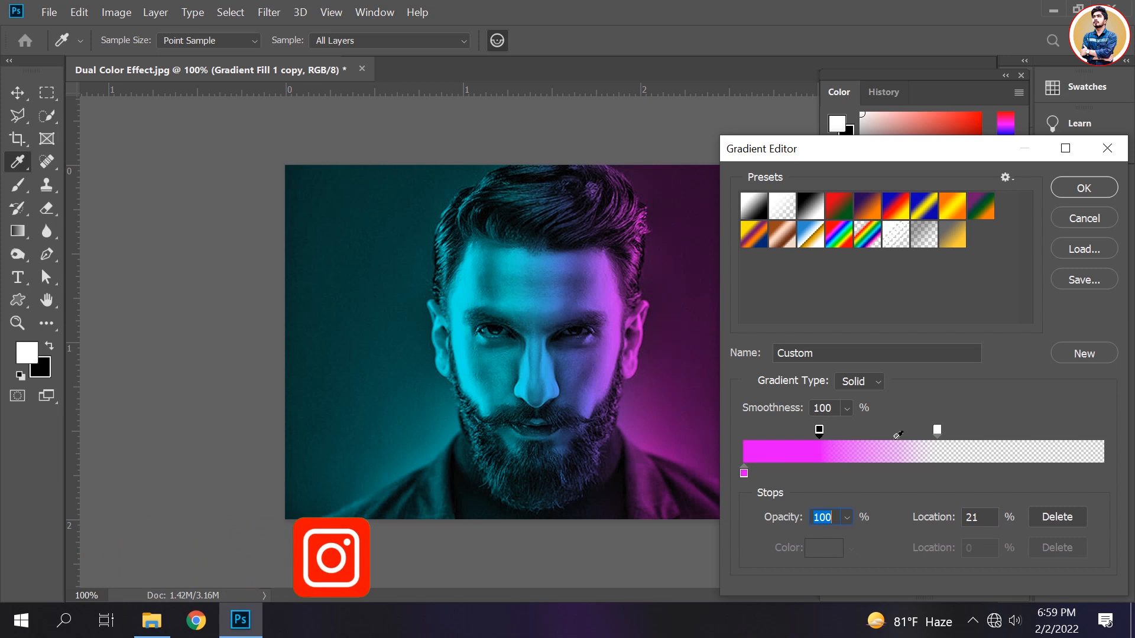
drag(895, 435, 942, 433)
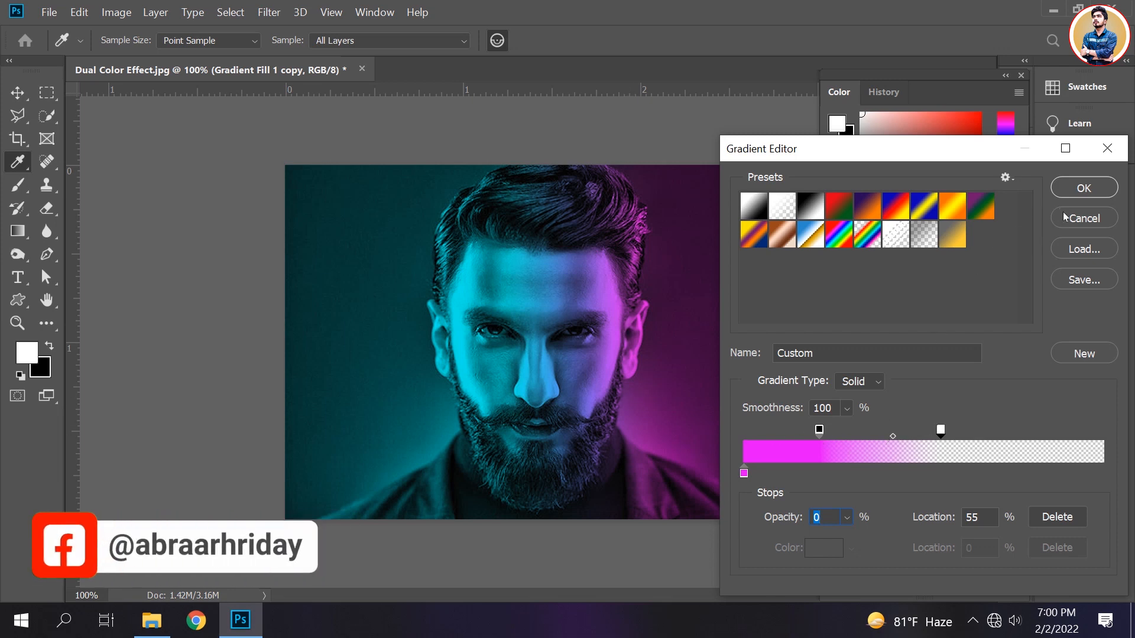
click(1080, 191)
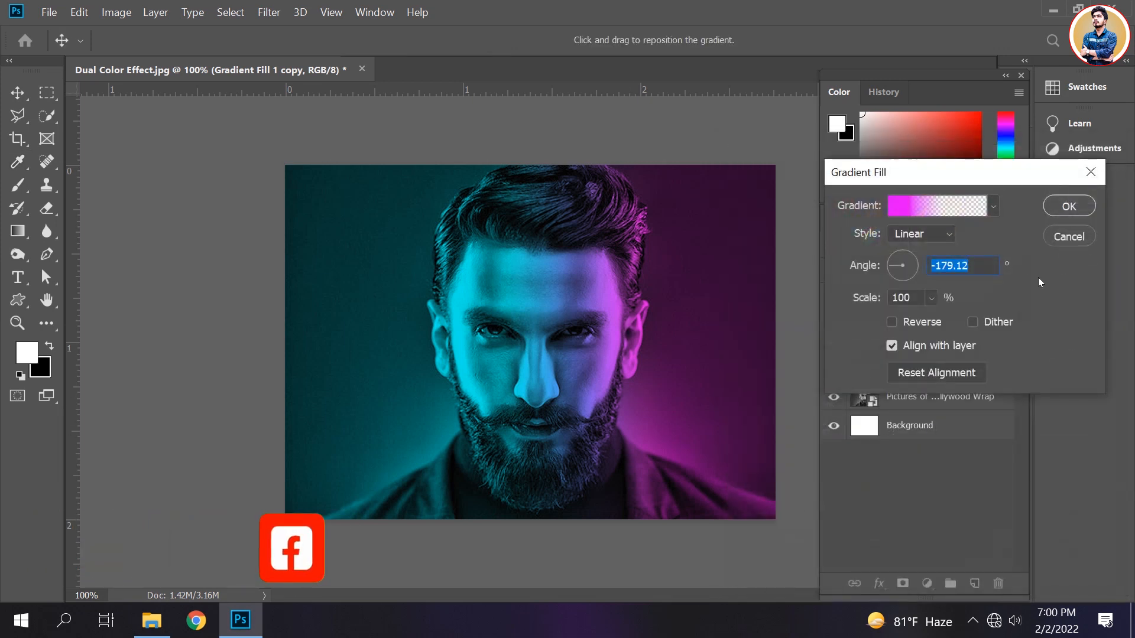
click(1067, 207)
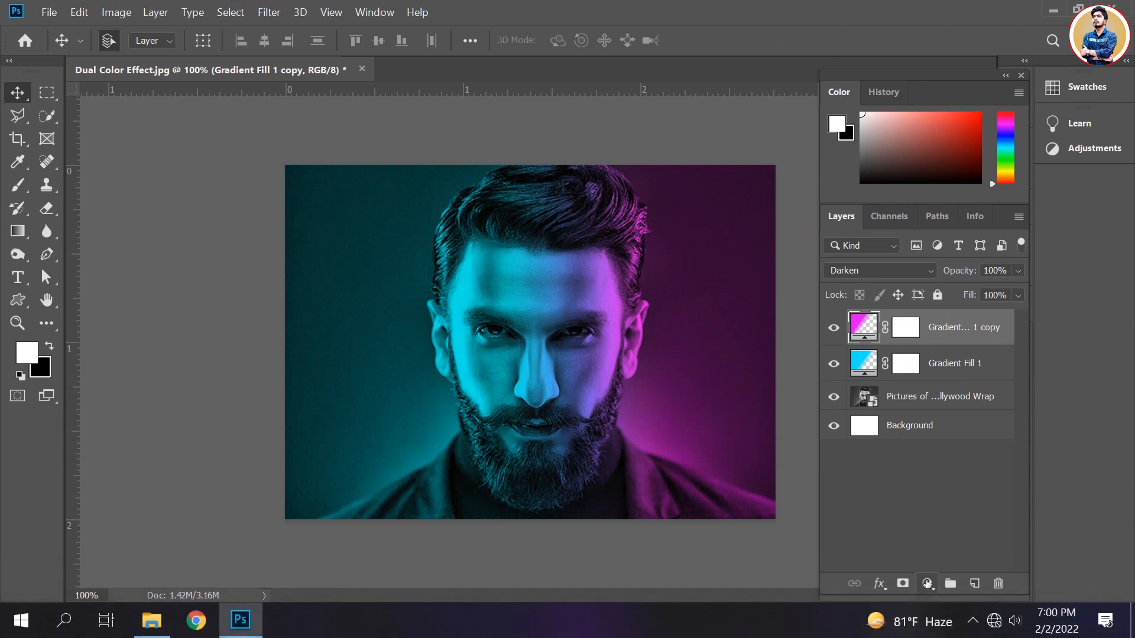
- Add a Hue/Saturation adjustment layer above the gradient fills with hue +3 and saturation about +15
click(927, 584)
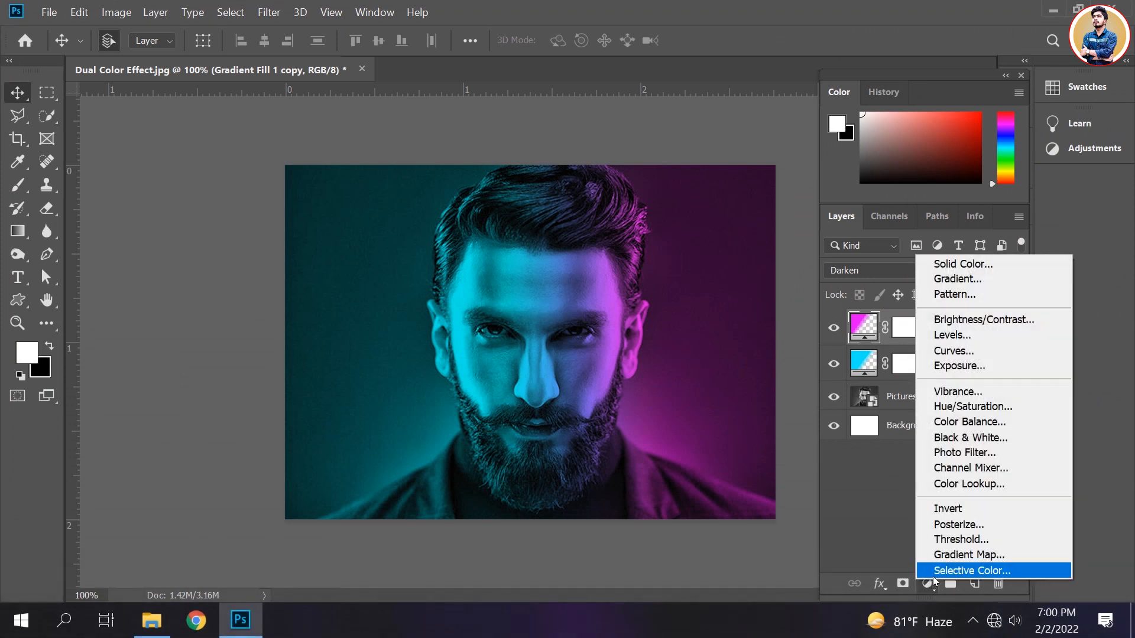
click(952, 407)
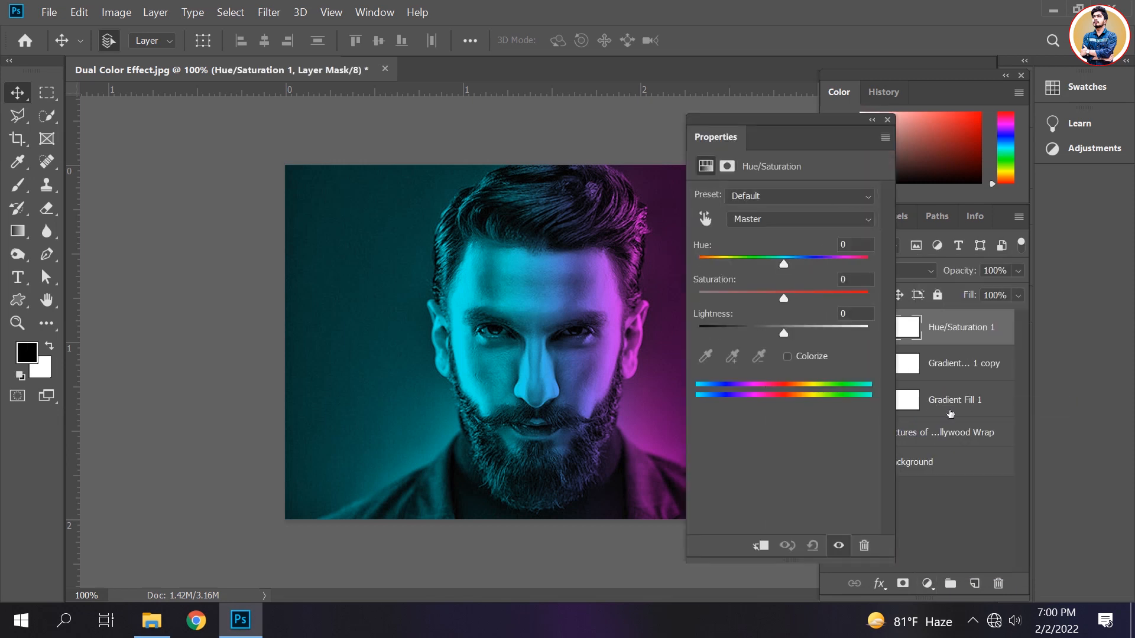
drag(783, 266, 786, 267)
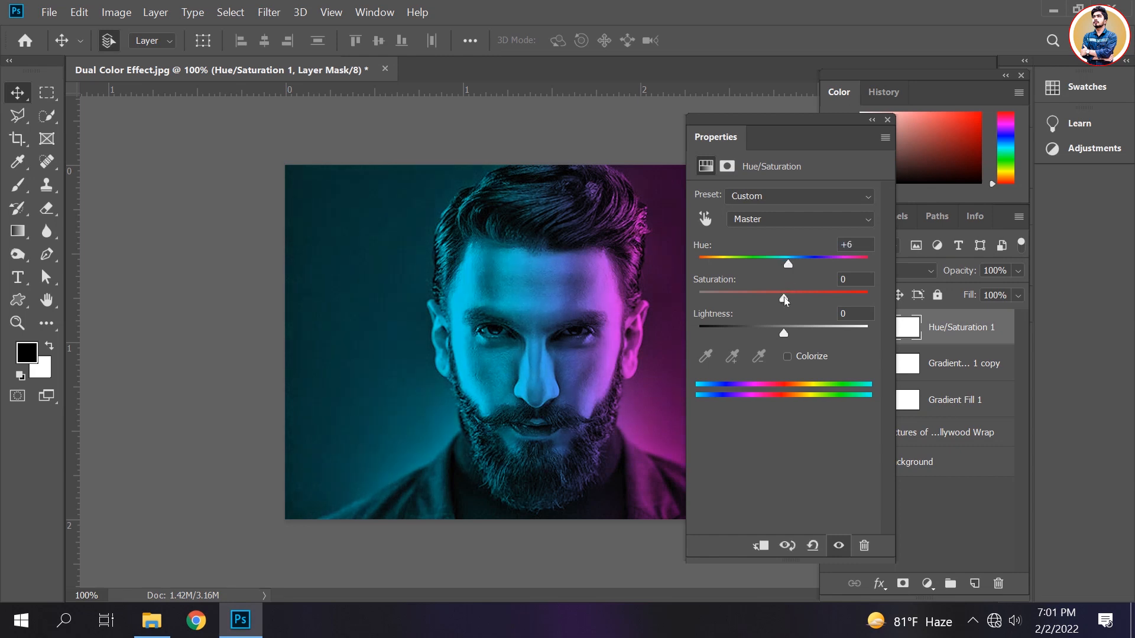
drag(787, 298, 787, 266)
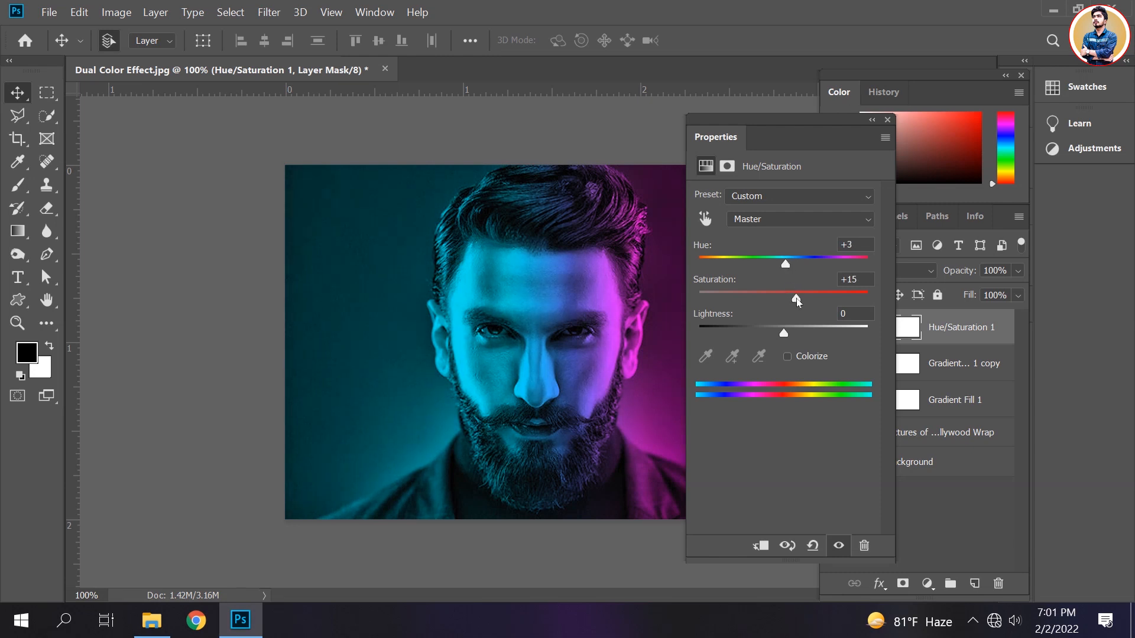
drag(796, 298, 797, 299)
click(887, 121)
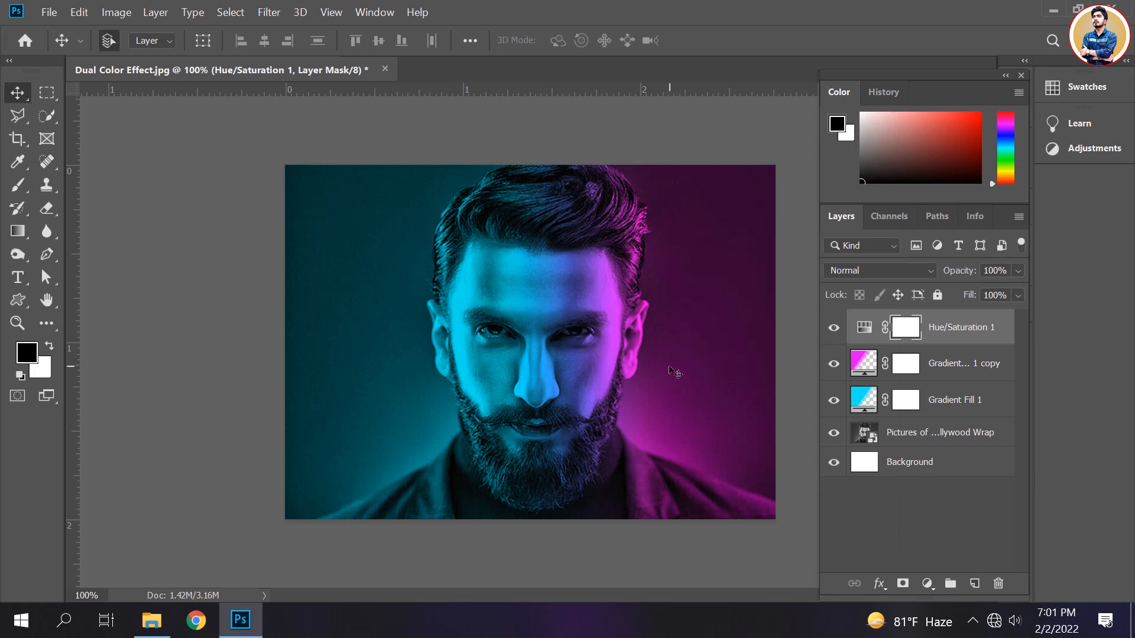
- Examine the cyan and magenta lighting on the face up close and across the whole portrait
scroll(675, 372, up, 3)
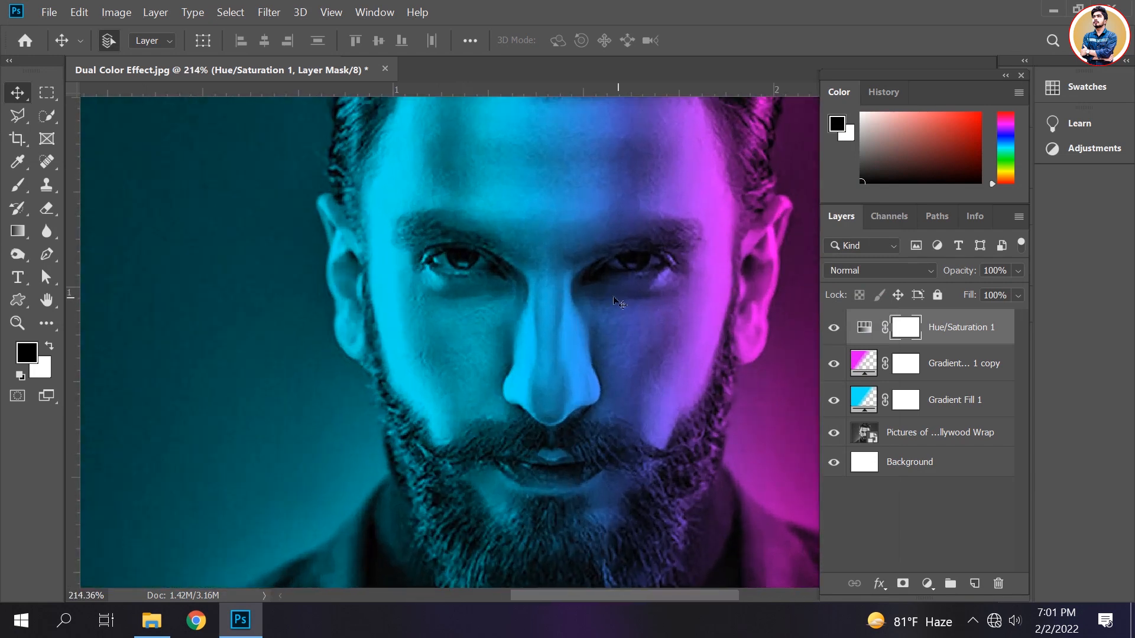
scroll(549, 453, down, 3)
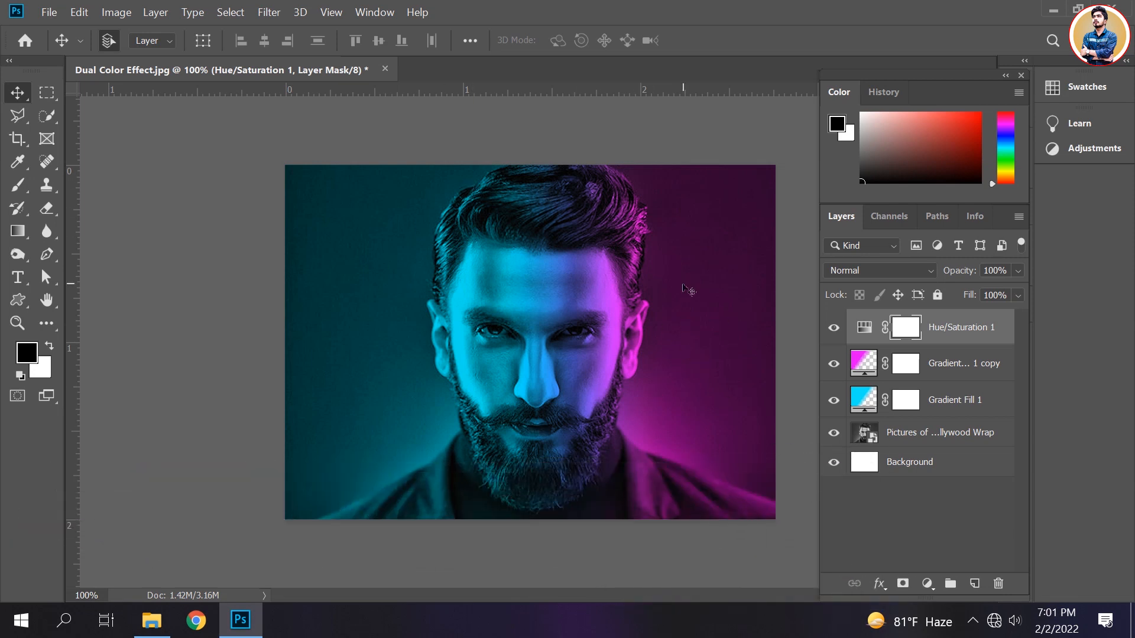
scroll(689, 324, up, 2)
scroll(689, 323, up, 3)
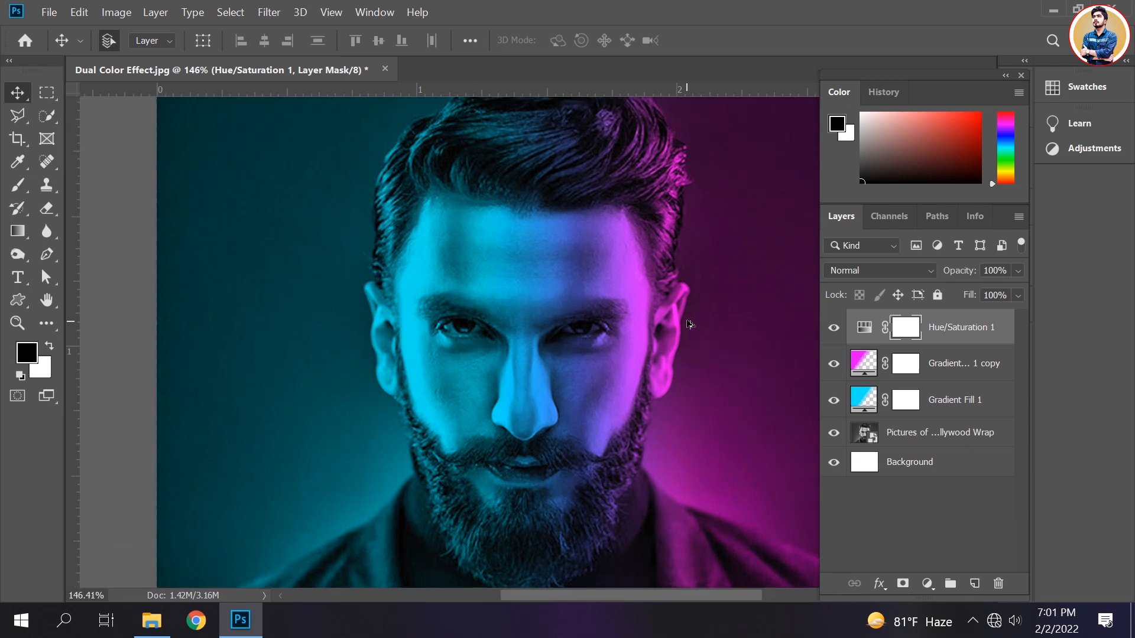
scroll(722, 343, down, 3)
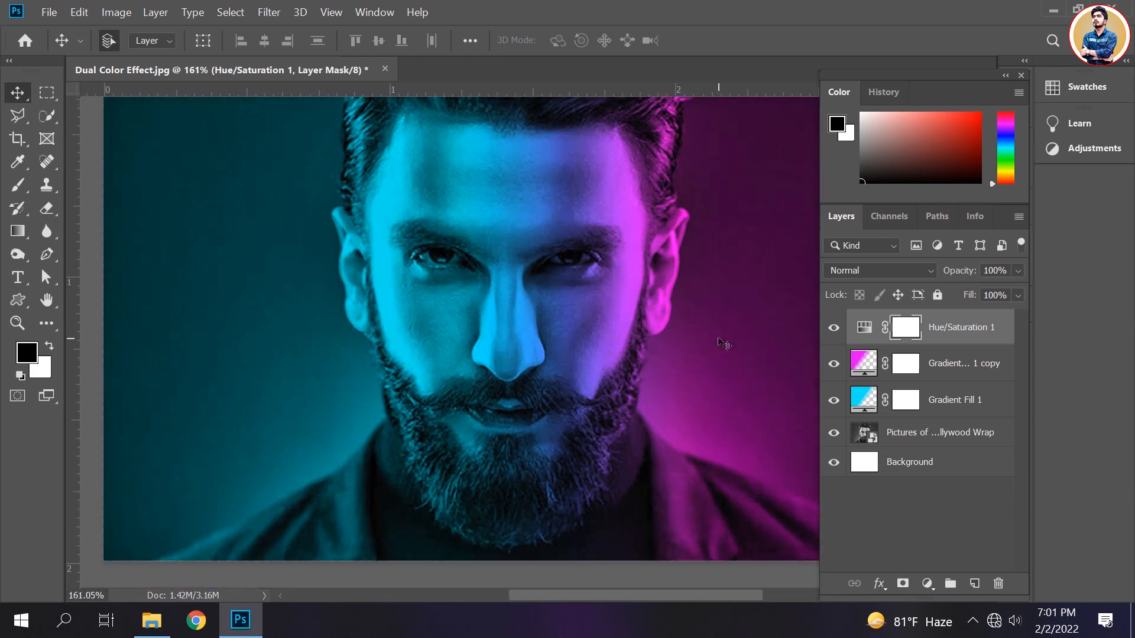
scroll(722, 343, up, 1)
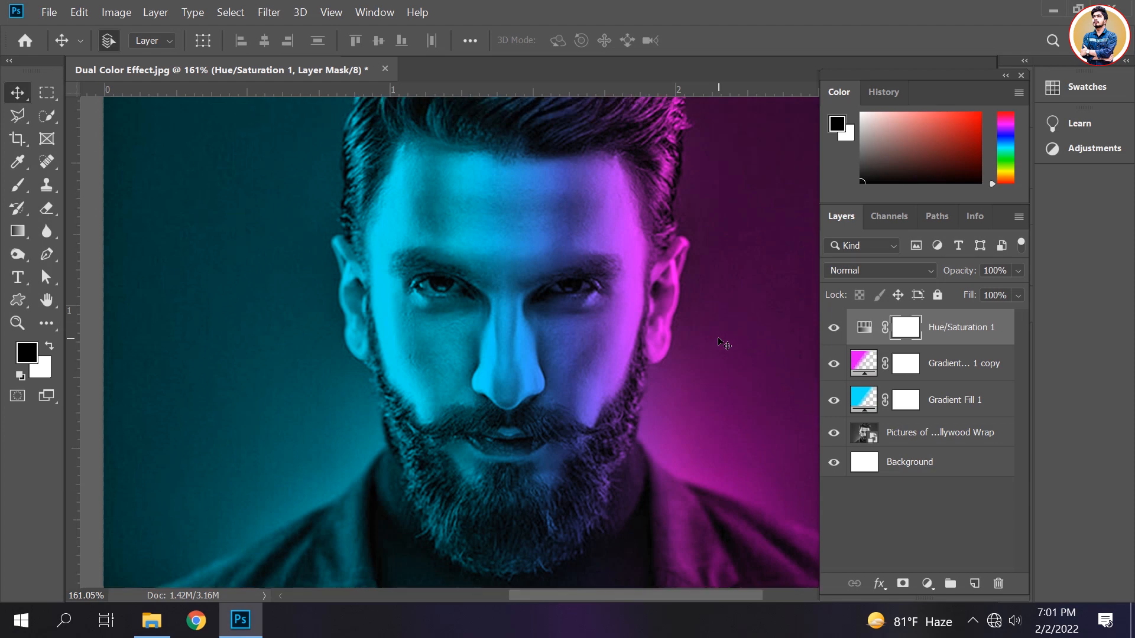